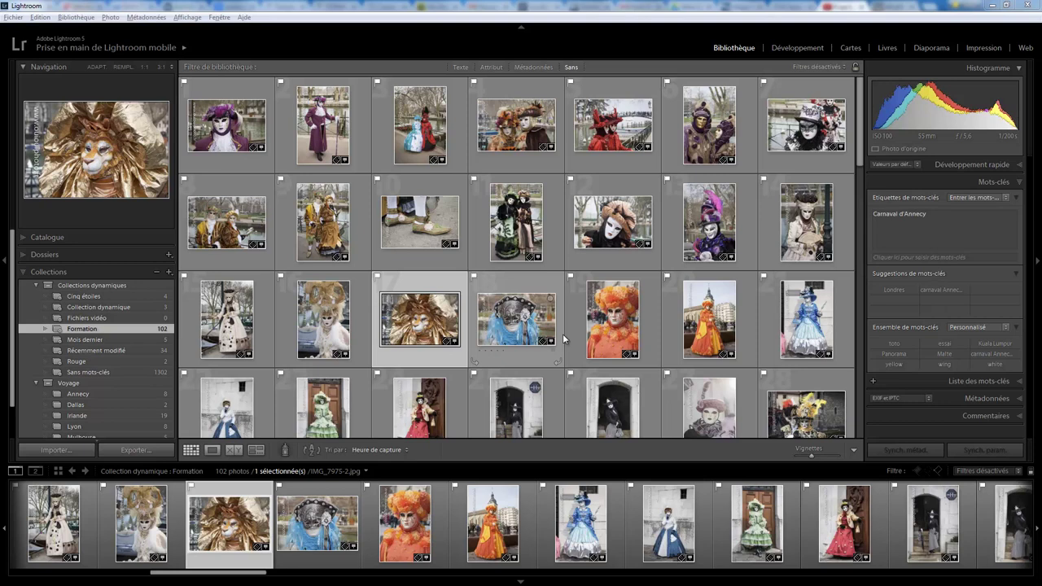
- Bring up the context menu of the Formation smart collection in the Collections panel
{"action": "right_click", "coordinate": [152, 333]}
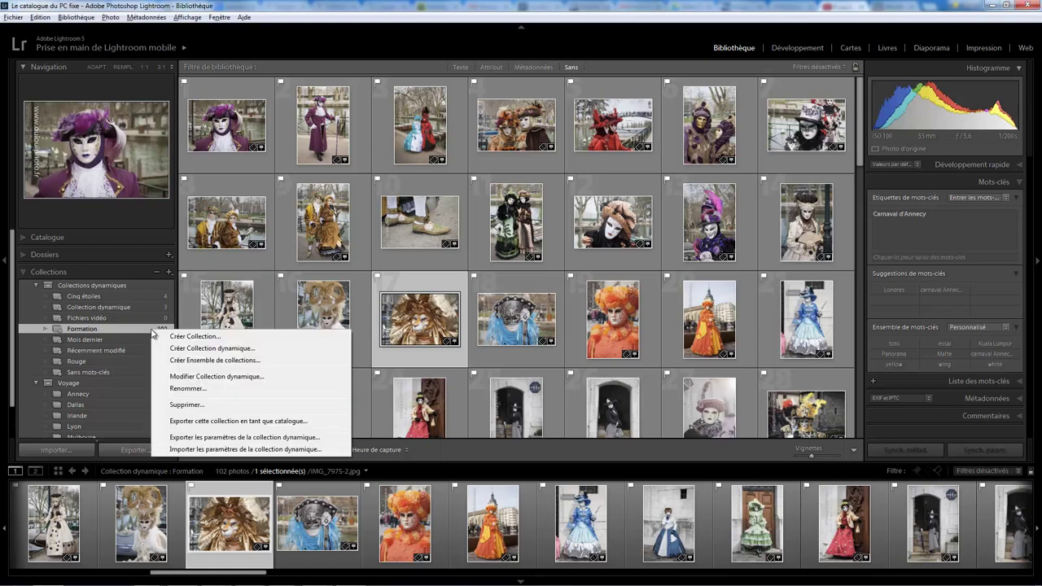
- Change the Formation rule to Créateur est 'Moi' and save it, leaving 14 photos
{"action": "left_click", "coordinate": [216, 376]}
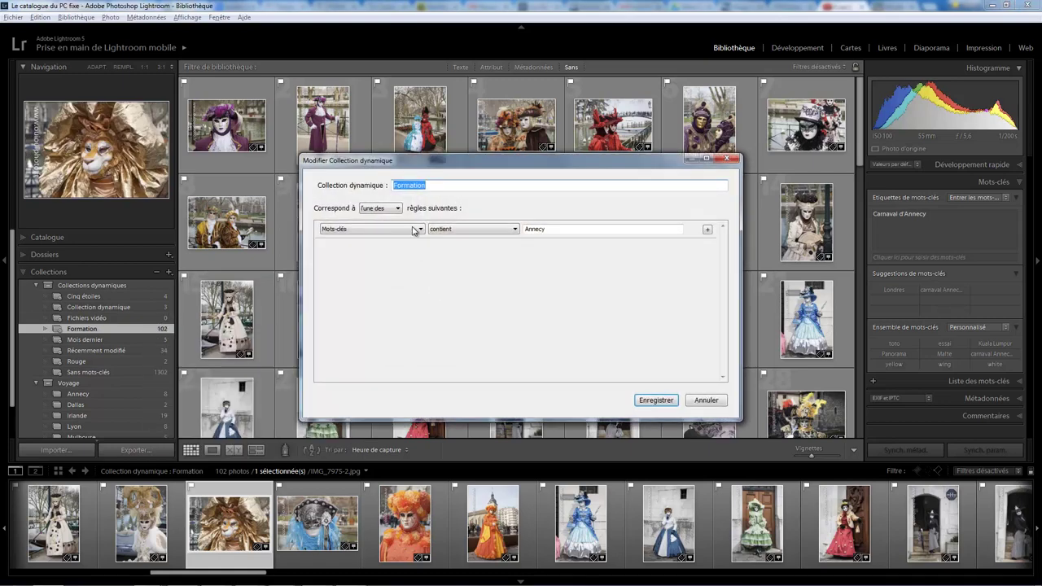
{"action": "left_click", "coordinate": [414, 230]}
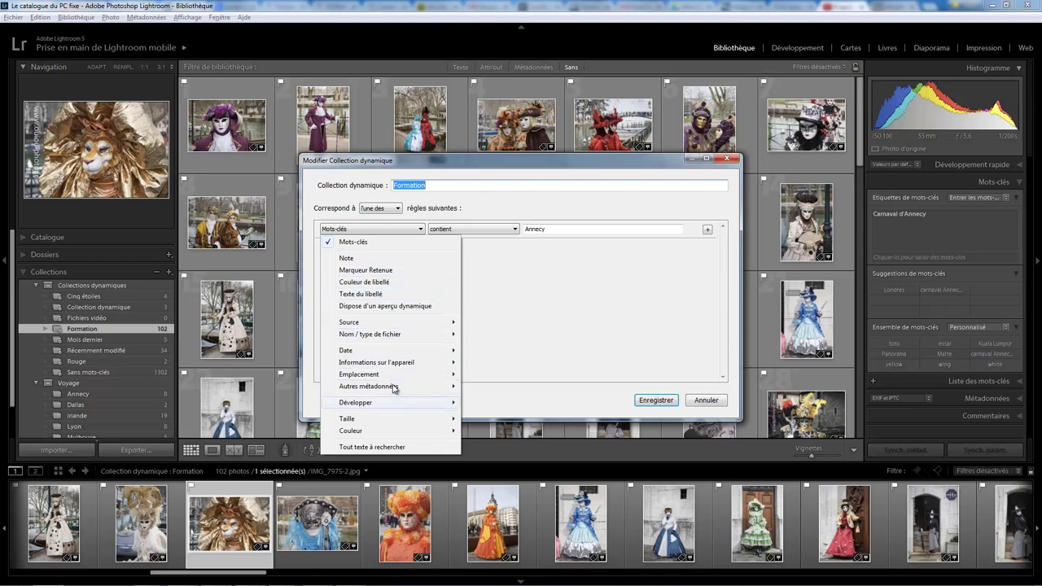
{"action": "mouse_move", "coordinate": [369, 386]}
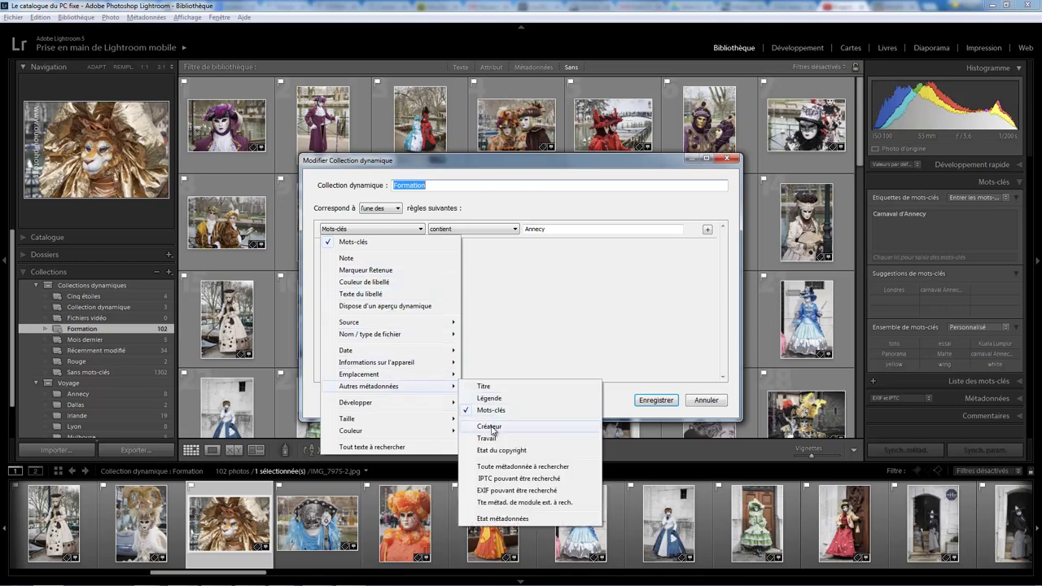
{"action": "left_click", "coordinate": [491, 429]}
{"action": "left_click", "coordinate": [578, 230]}
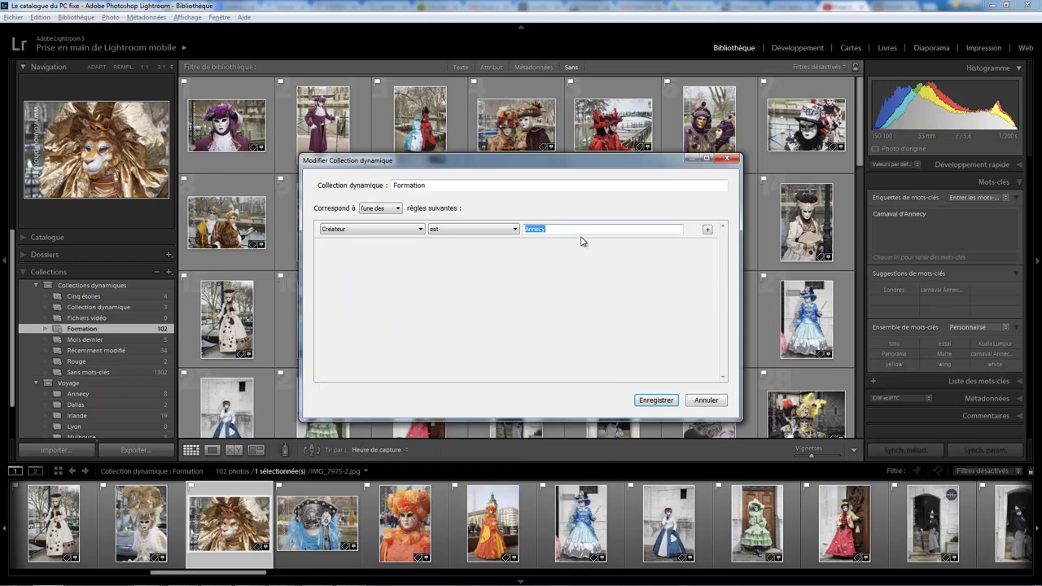
{"action": "type", "text": "Moi"}
{"action": "left_click", "coordinate": [655, 400]}
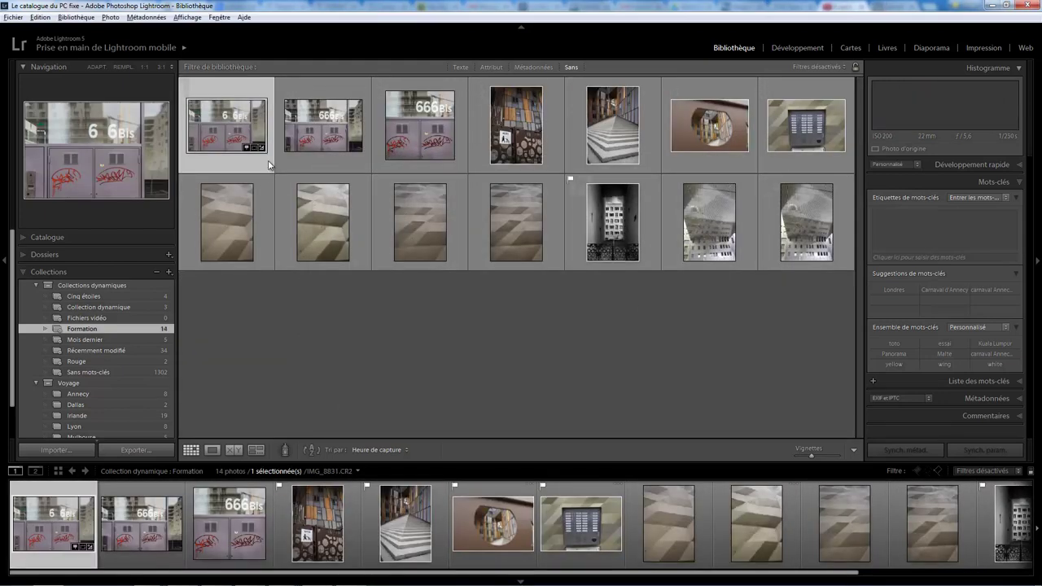
{"action": "mouse_move", "coordinate": [613, 222]}
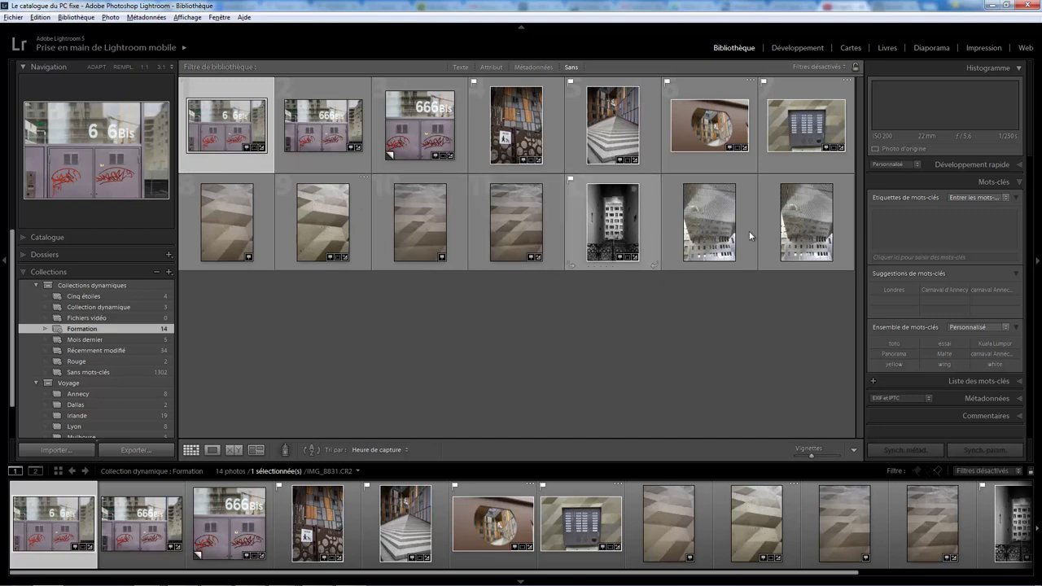
- Collapse Mots-clés and show Métadonnées for IMG_8831.CR2, confirming its Créateur is 'Moi'
{"action": "left_click", "coordinate": [1019, 182]}
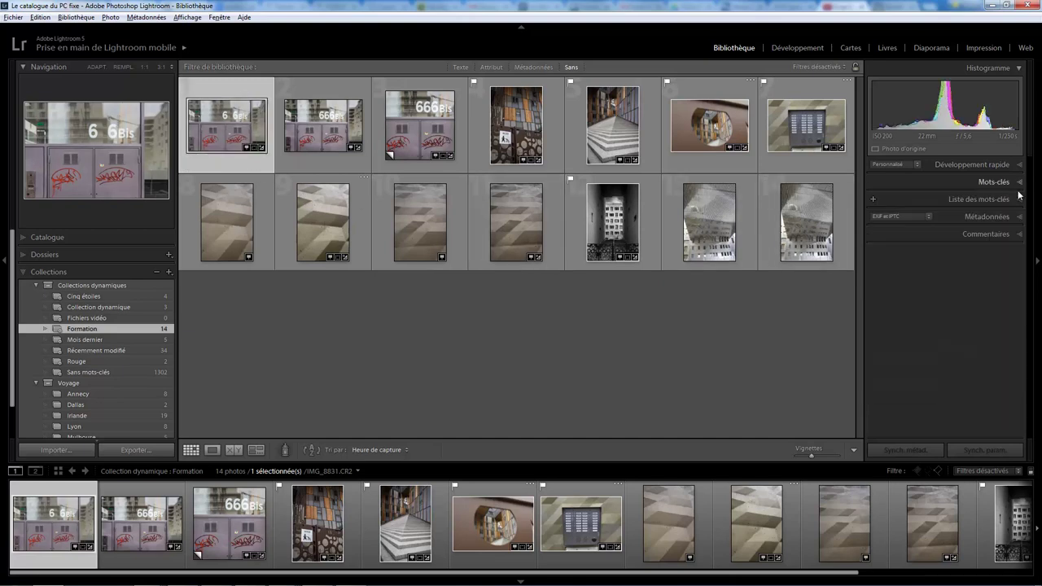
{"action": "left_click", "coordinate": [1021, 218]}
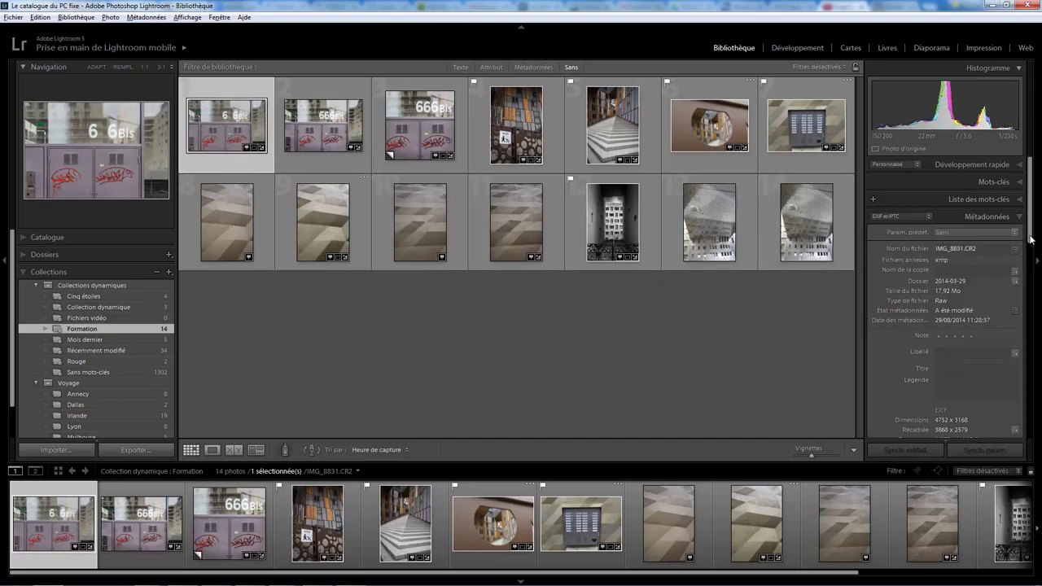
{"action": "left_click_drag", "start_coordinate": [1031, 233], "coordinate": [1034, 325]}
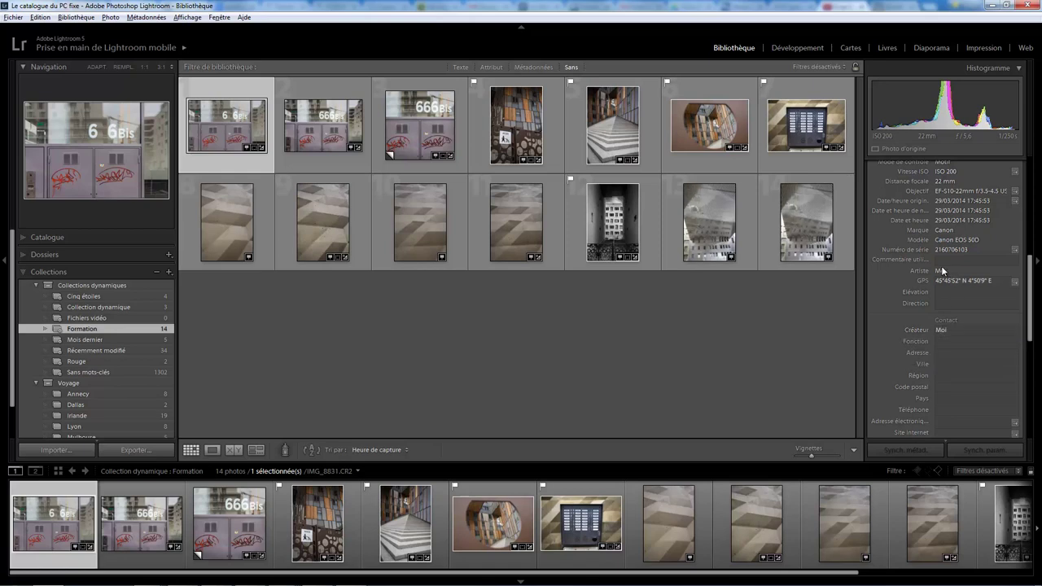
{"action": "left_click", "coordinate": [938, 330]}
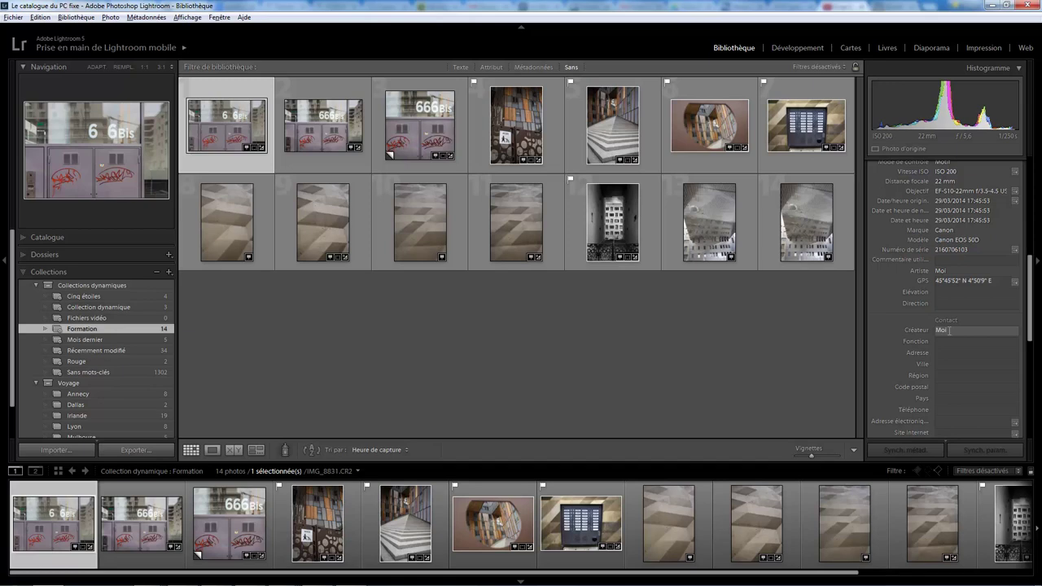
{"action": "left_click_drag", "start_coordinate": [950, 330], "coordinate": [937, 330]}
{"action": "key", "text": "Return"}
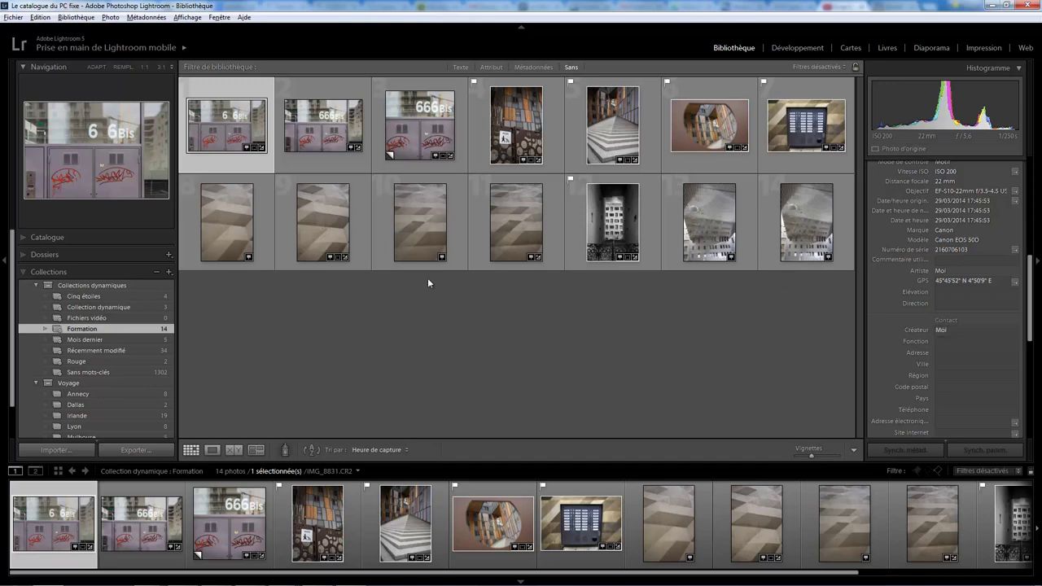
- Redefine the Formation rule as Travail est 'A Revoir', leaving 5 carnival photos
{"action": "right_click", "coordinate": [156, 329]}
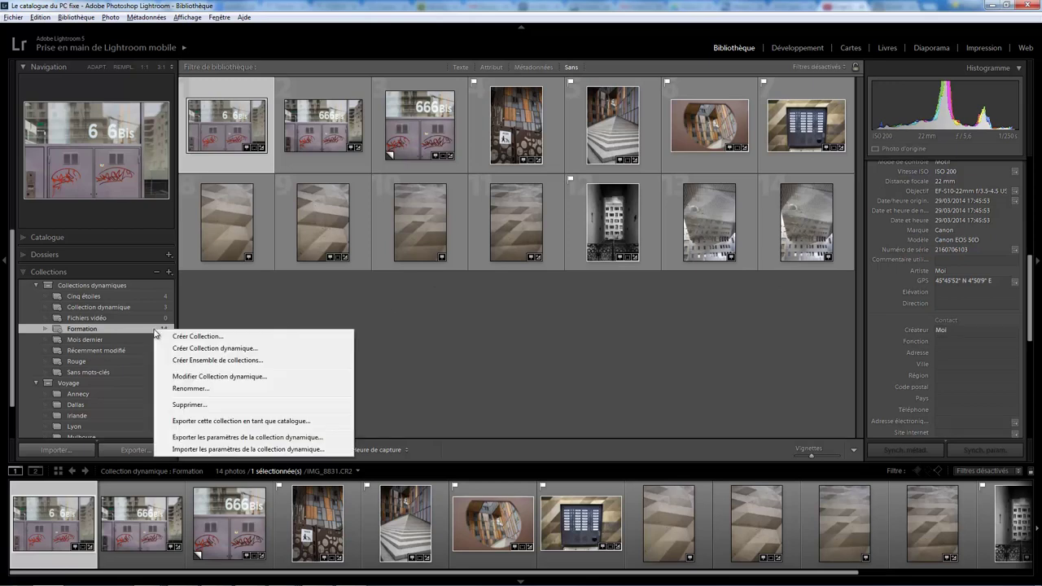
{"action": "left_click", "coordinate": [212, 377]}
{"action": "left_click", "coordinate": [410, 231]}
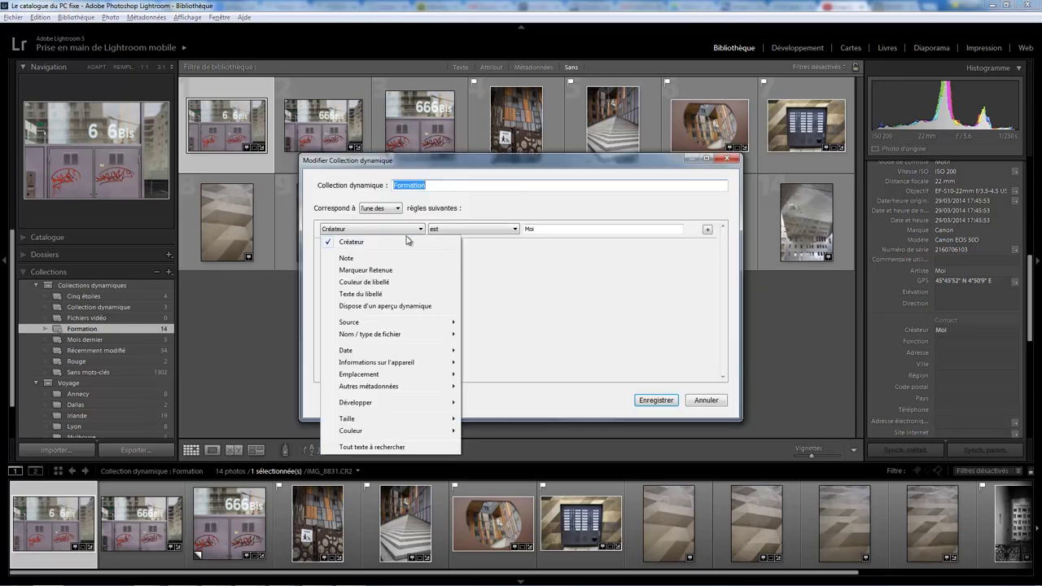
{"action": "mouse_move", "coordinate": [369, 386]}
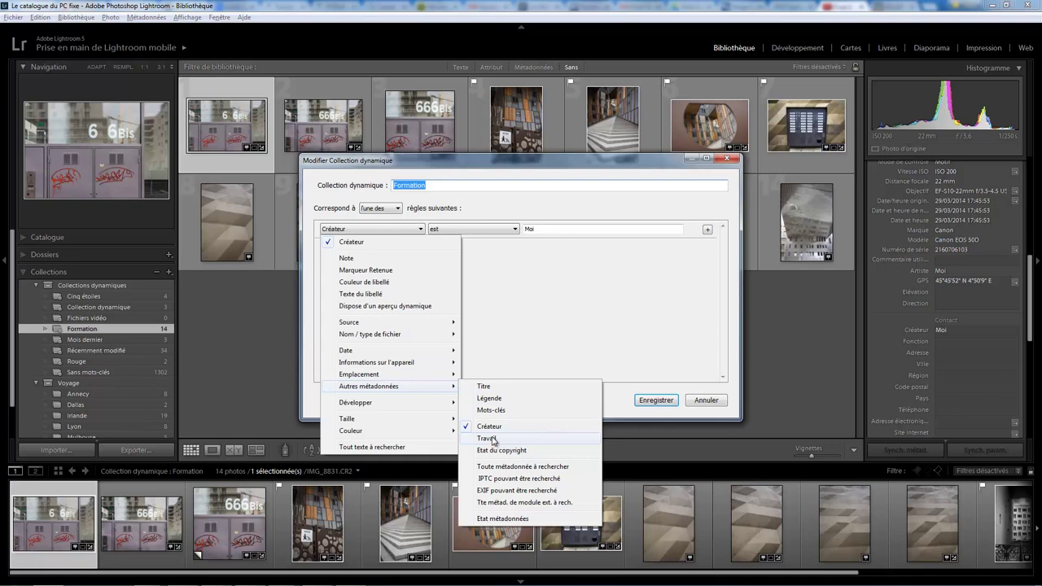
{"action": "left_click", "coordinate": [494, 444]}
{"action": "double_click", "coordinate": [542, 230]}
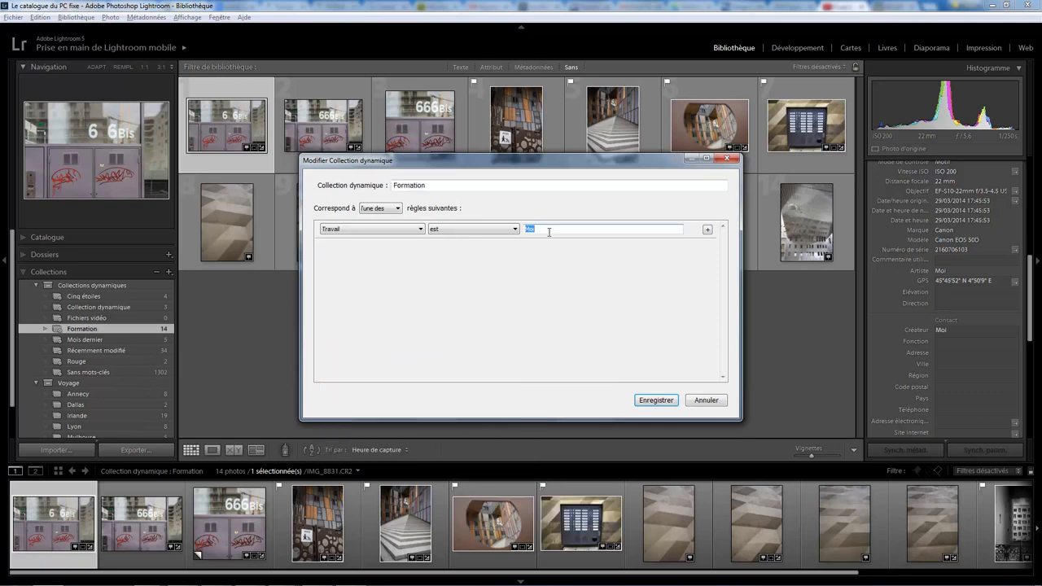
{"action": "type", "text": "A Revoir"}
{"action": "key", "text": "Return"}
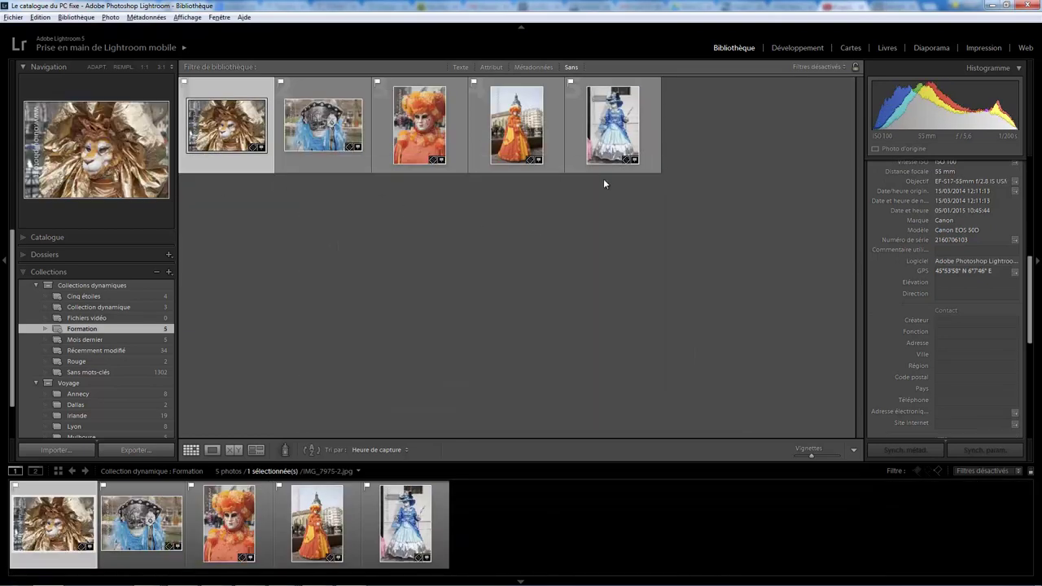
{"action": "scroll", "coordinate": [1032, 307], "scroll_direction": "down", "scroll_amount": 1}
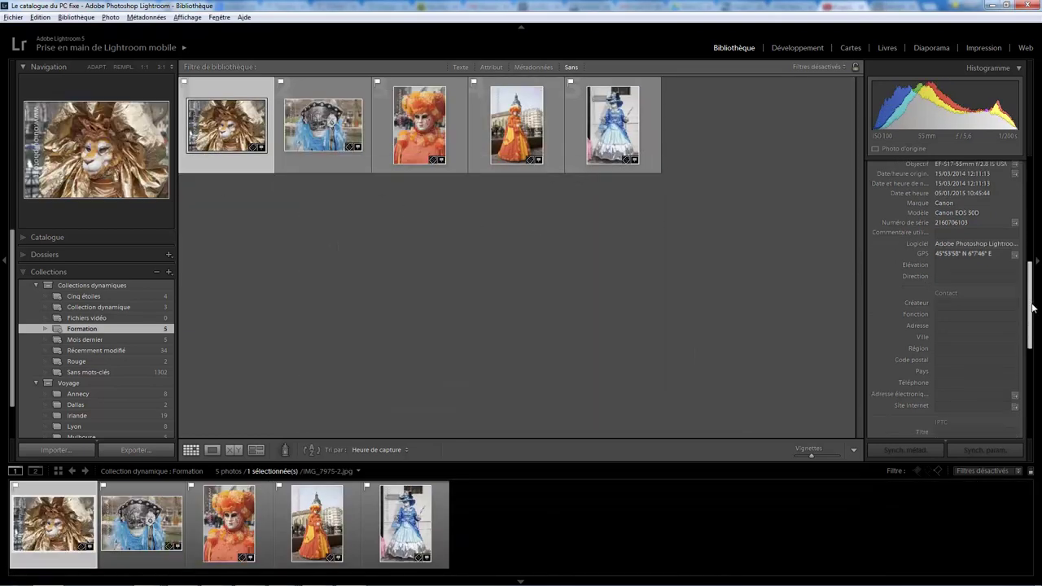
{"action": "left_click_drag", "start_coordinate": [1033, 308], "coordinate": [1040, 408]}
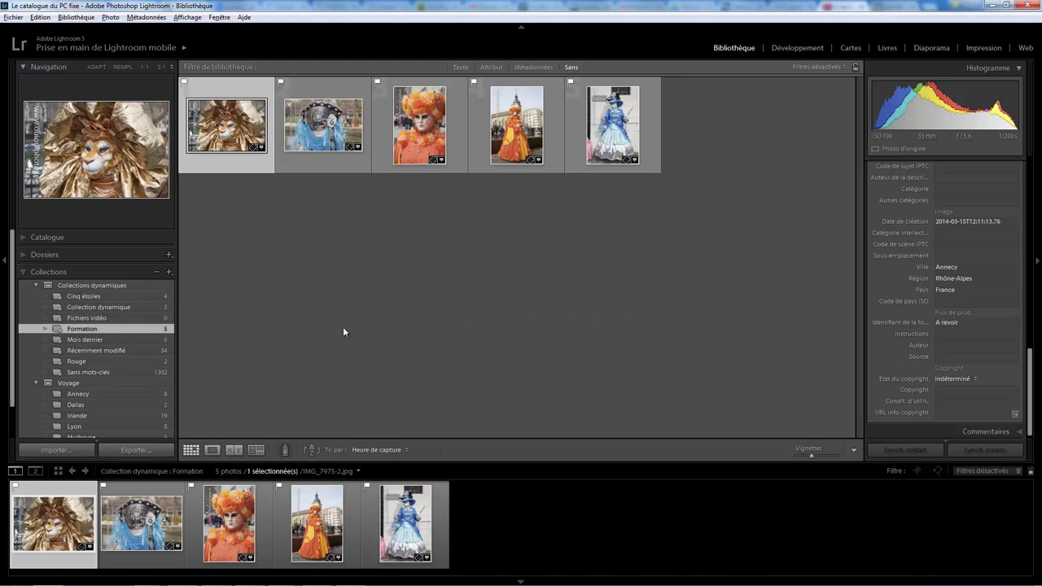
- Set the Formation rule to Etat du copyright est protégé par copyright and save it
{"action": "right_click", "coordinate": [166, 331]}
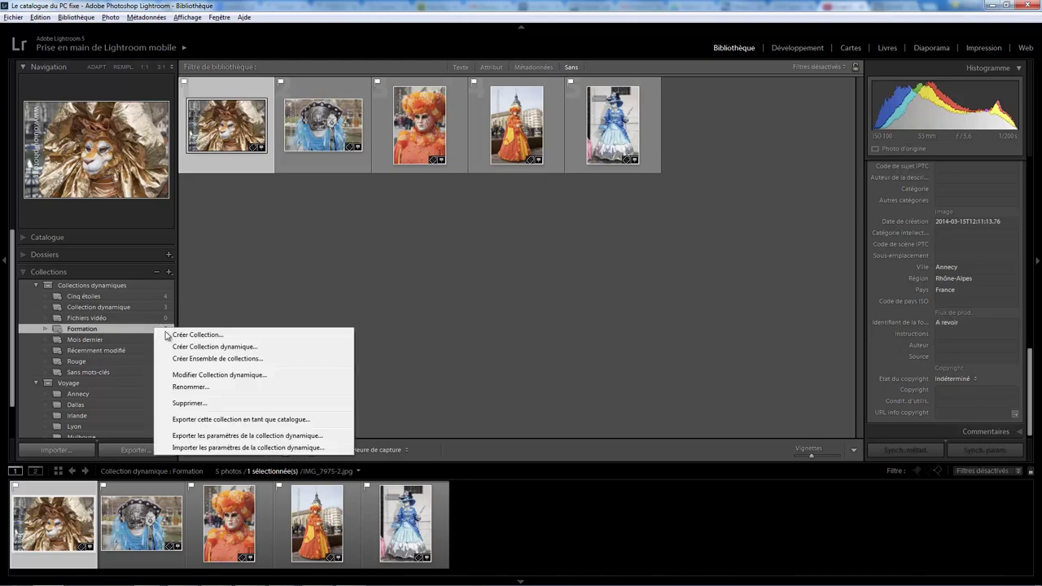
{"action": "left_click", "coordinate": [211, 376]}
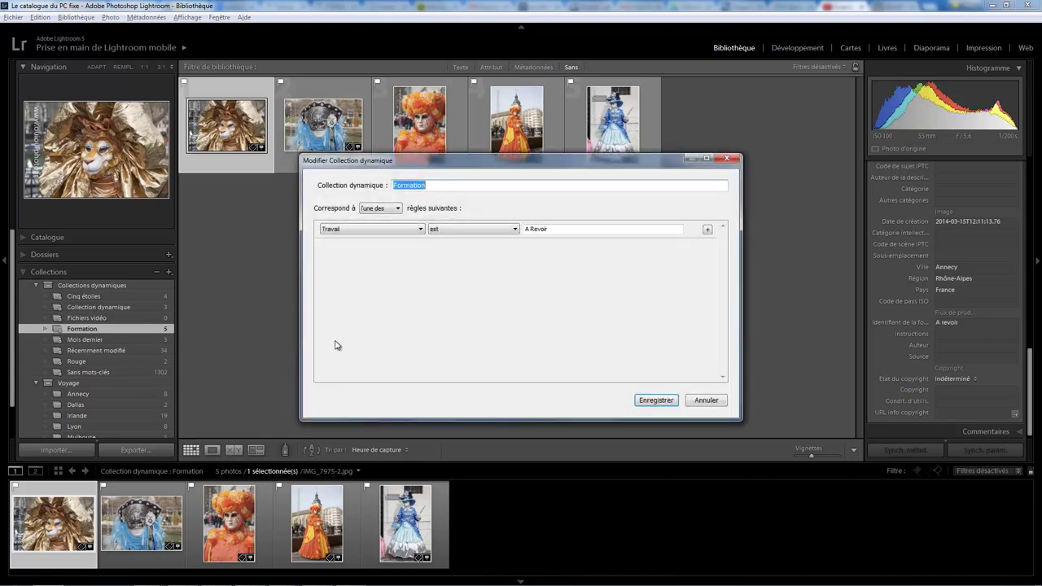
{"action": "left_click", "coordinate": [421, 230]}
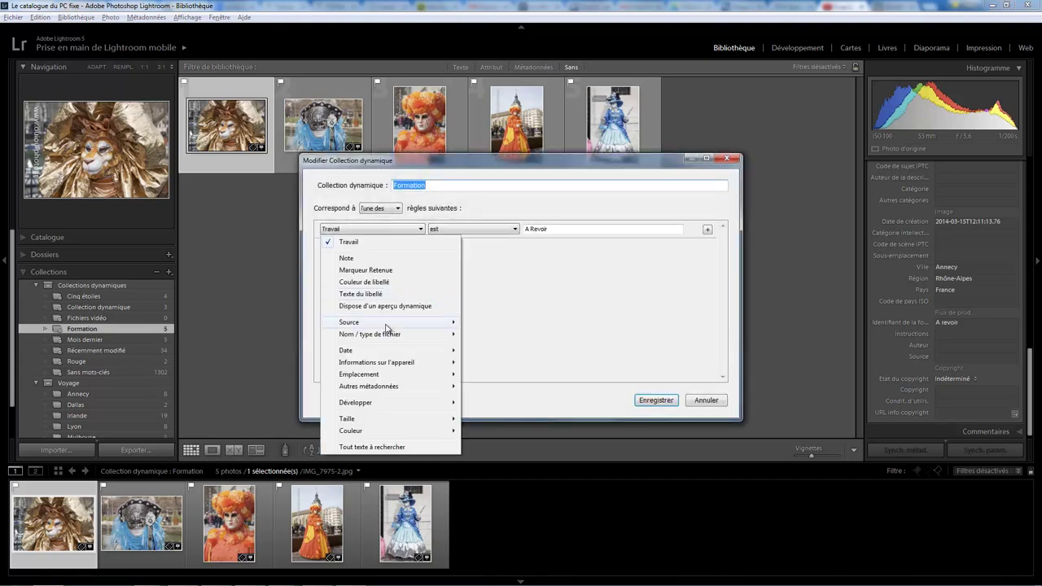
{"action": "mouse_move", "coordinate": [369, 386]}
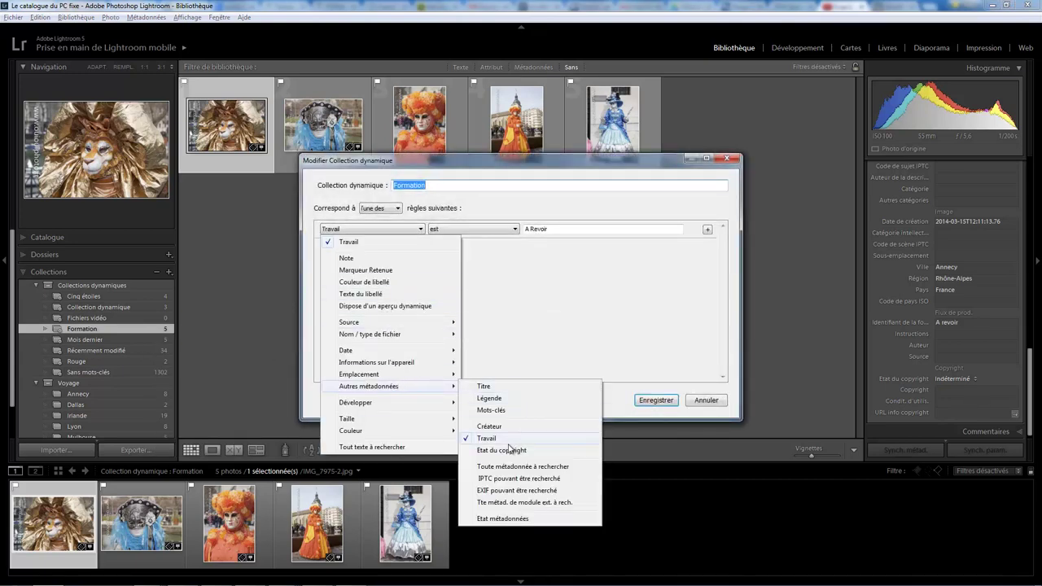
{"action": "left_click", "coordinate": [513, 450]}
{"action": "left_click", "coordinate": [500, 230]}
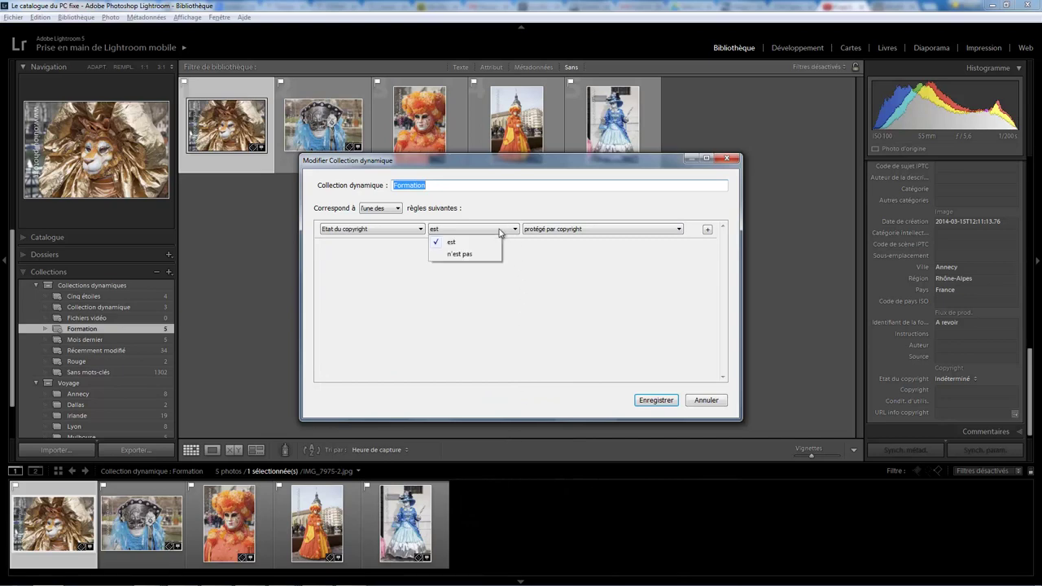
{"action": "left_click", "coordinate": [510, 235]}
{"action": "left_click", "coordinate": [656, 400]}
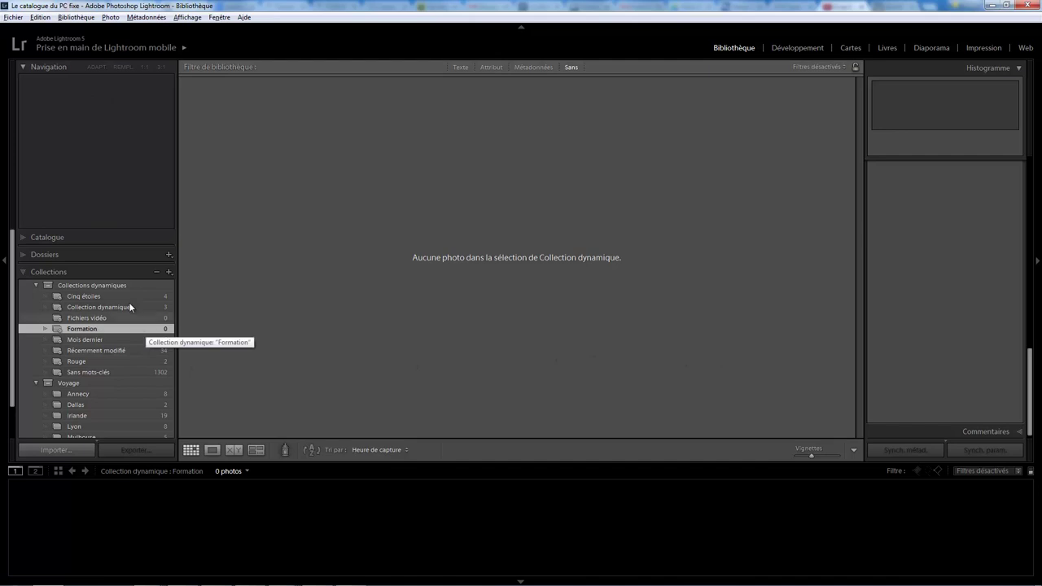
{"action": "left_click", "coordinate": [23, 238]}
{"action": "left_click", "coordinate": [57, 250]}
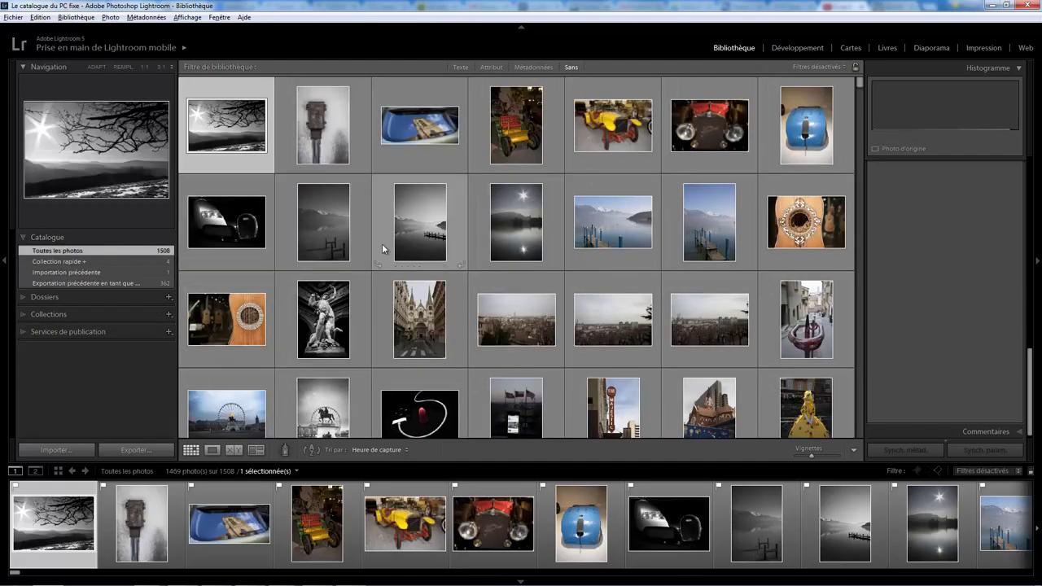
{"action": "left_click", "coordinate": [359, 165]}
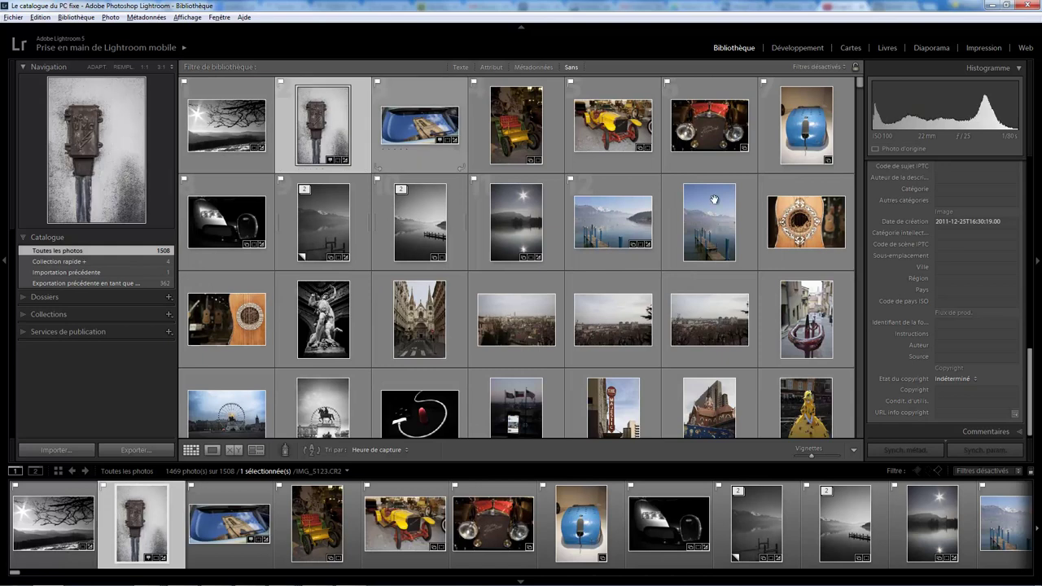
{"action": "left_click", "coordinate": [951, 379]}
{"action": "left_click", "coordinate": [959, 399]}
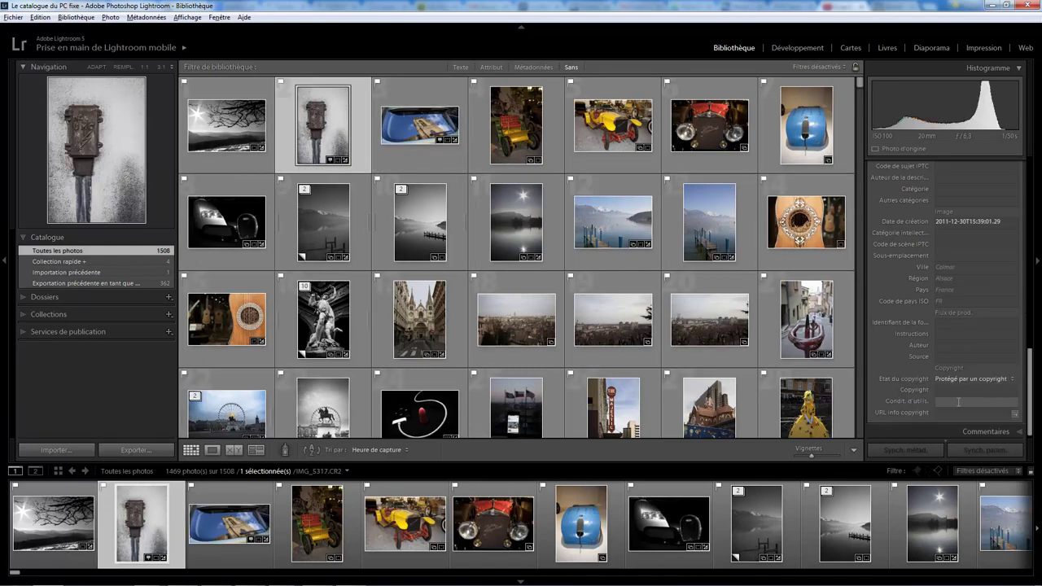
{"action": "left_click", "coordinate": [952, 390]}
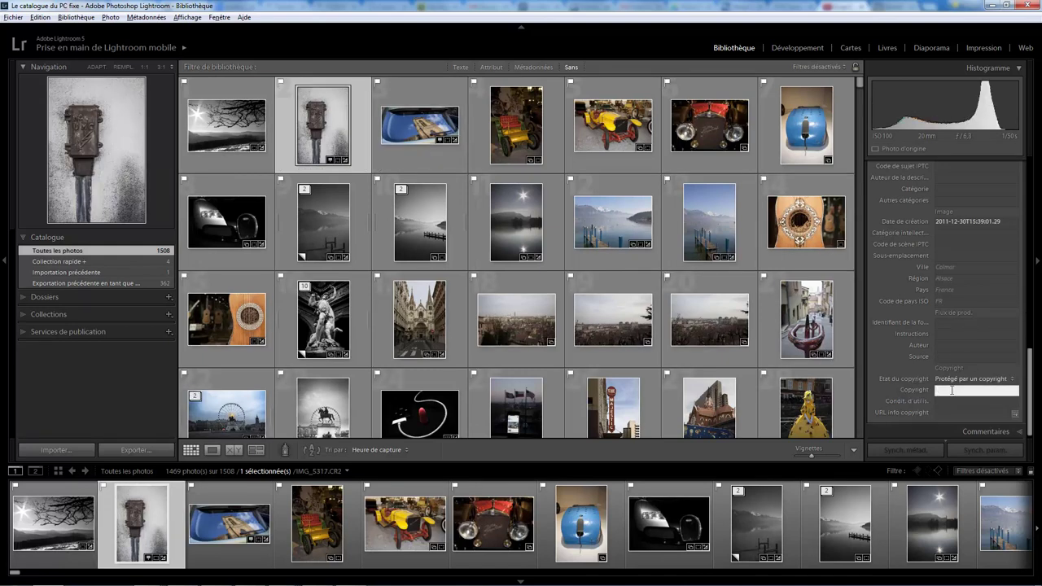
{"action": "type", "text": "Pas t"}
{"action": "type", "text": "ouche"}
{"action": "key", "text": "Return"}
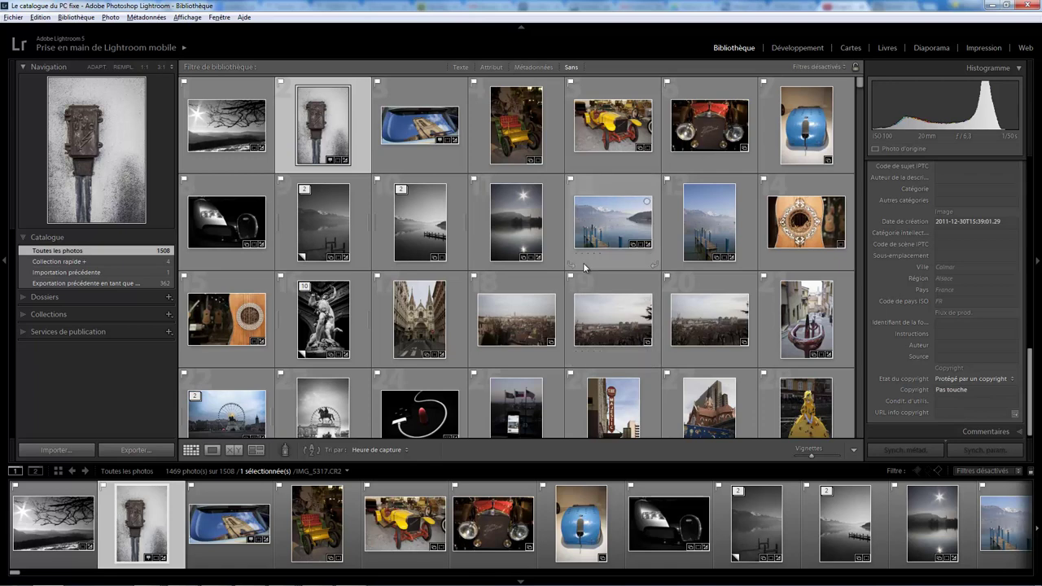
{"action": "left_click", "coordinate": [946, 401]}
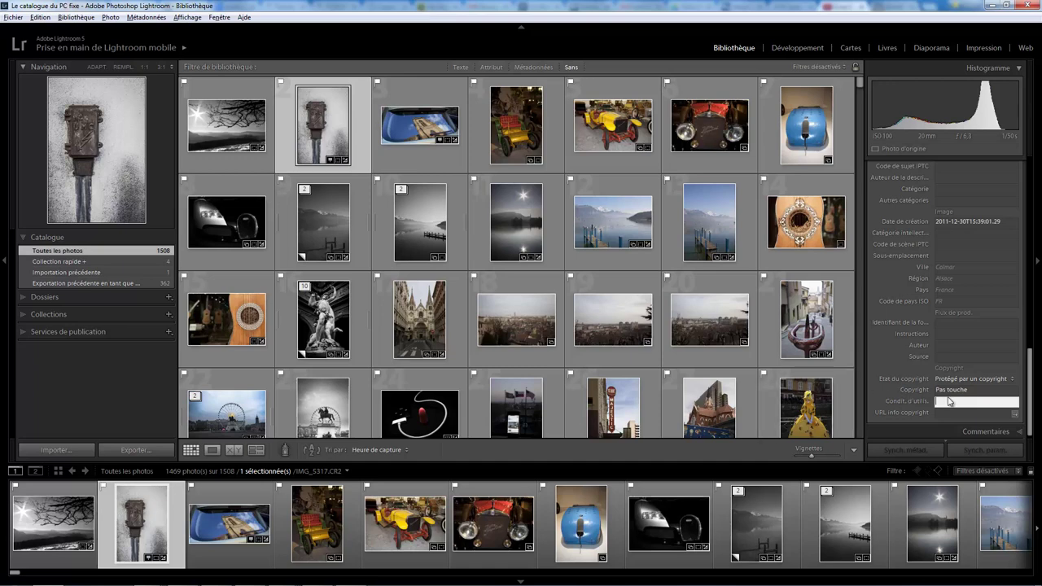
- Show the Formation collection's single photo and review its rule, cancelling without changes
{"action": "left_click", "coordinate": [24, 315]}
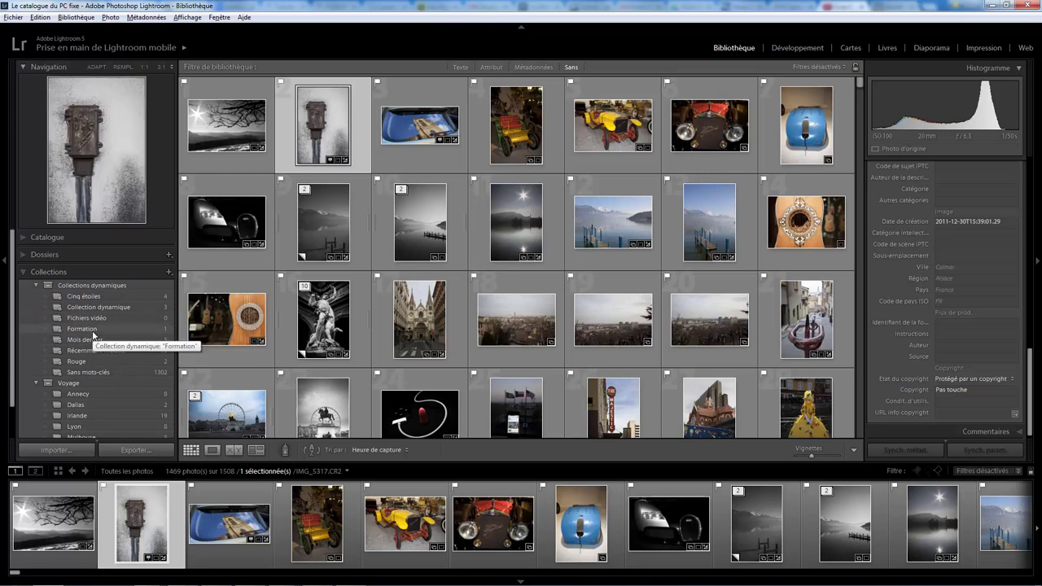
{"action": "left_click", "coordinate": [81, 329]}
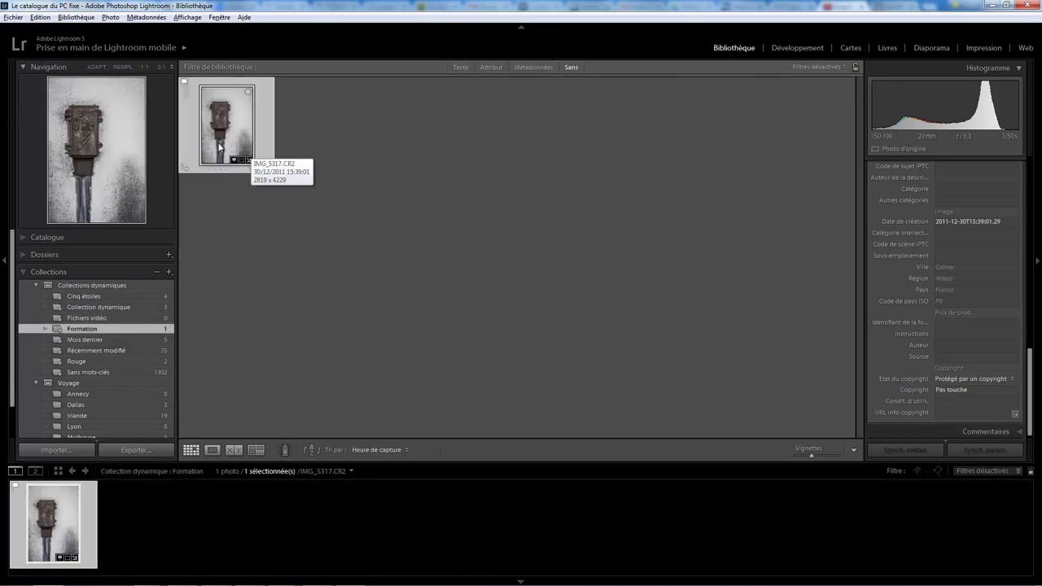
{"action": "right_click", "coordinate": [132, 329]}
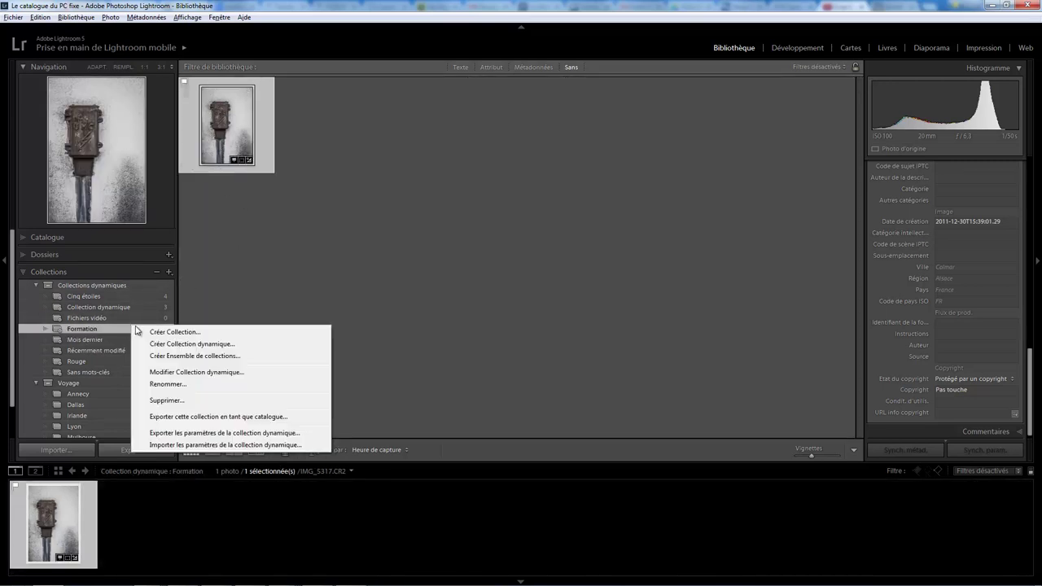
{"action": "left_click", "coordinate": [192, 373]}
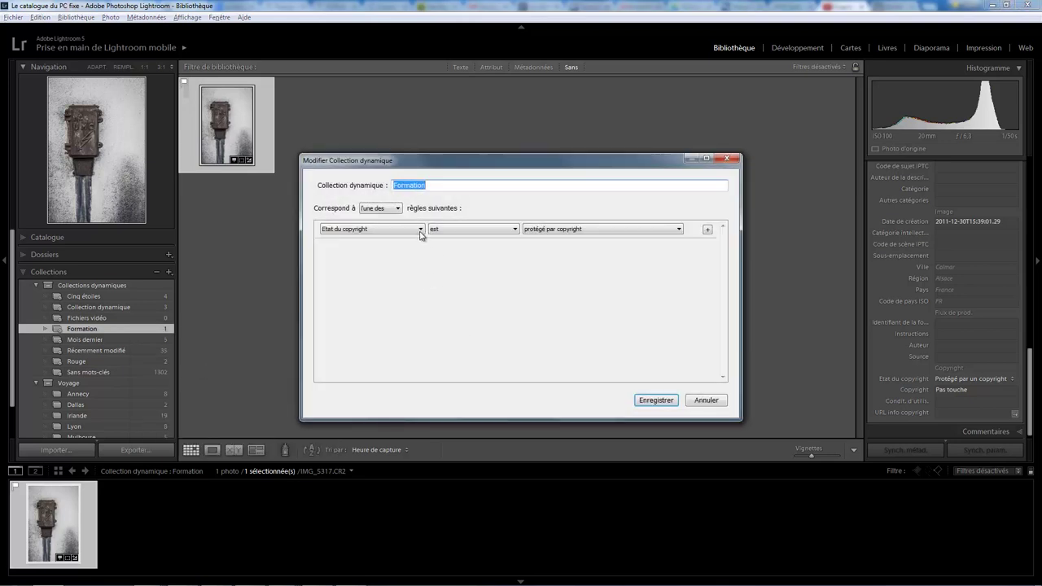
{"action": "left_click", "coordinate": [421, 232]}
{"action": "mouse_move", "coordinate": [383, 386]}
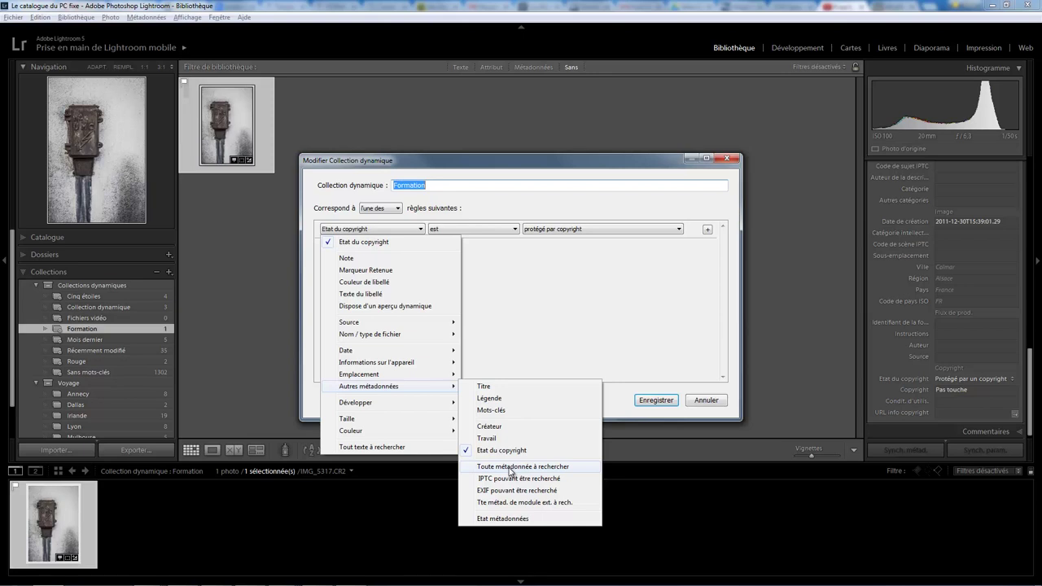
{"action": "left_click", "coordinate": [715, 400]}
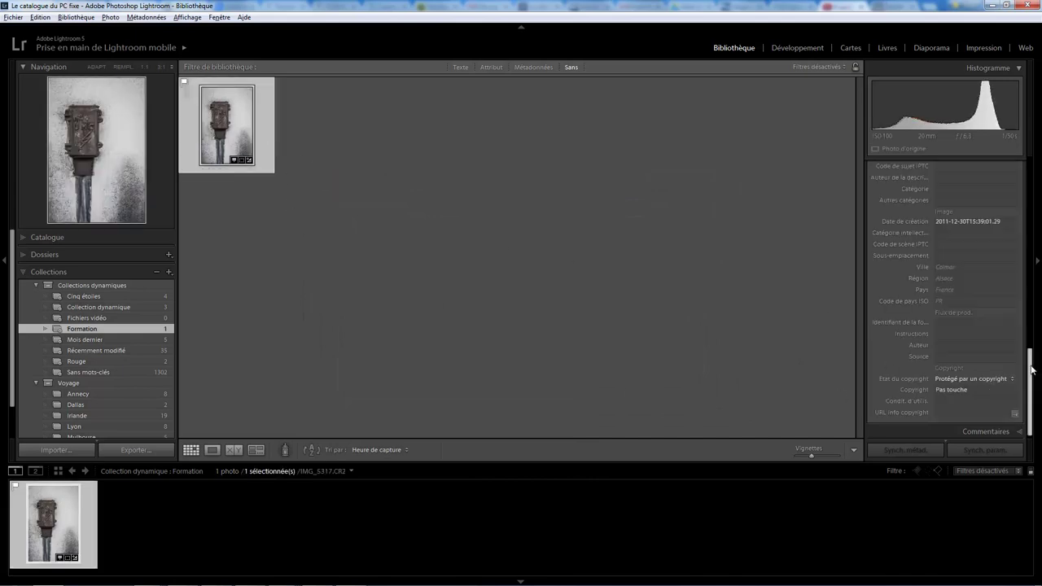
{"action": "left_click_drag", "start_coordinate": [1031, 382], "coordinate": [1035, 171]}
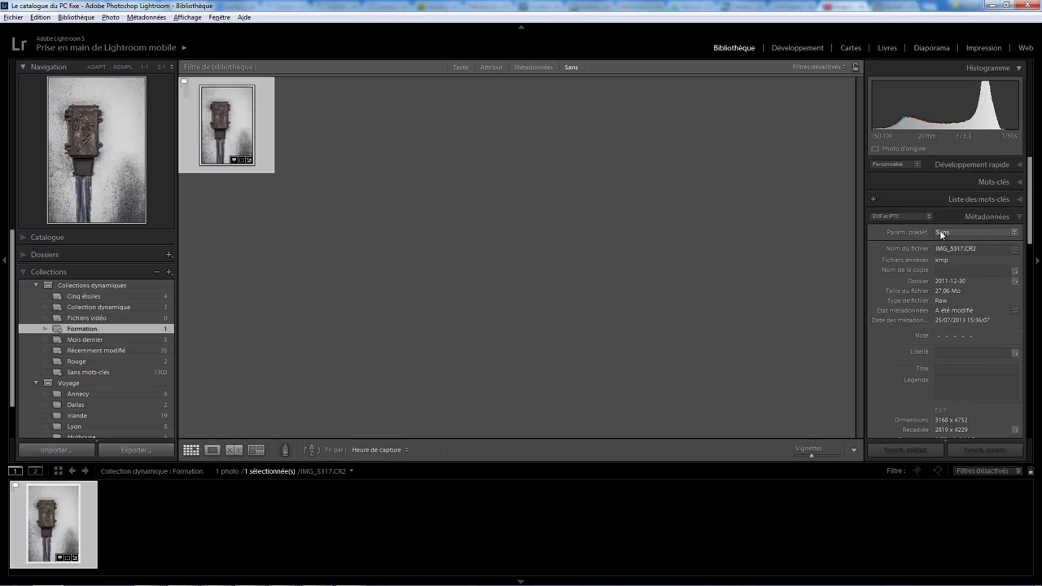
- Switch the Metadata panel preset to EXIF and scroll through its fields
{"action": "left_click", "coordinate": [916, 215]}
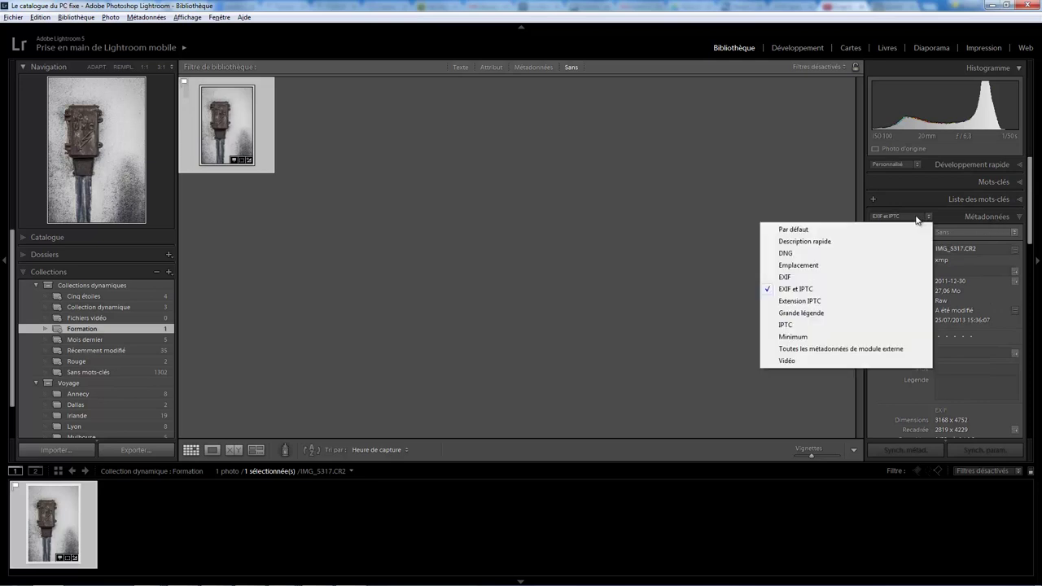
{"action": "left_click", "coordinate": [785, 277]}
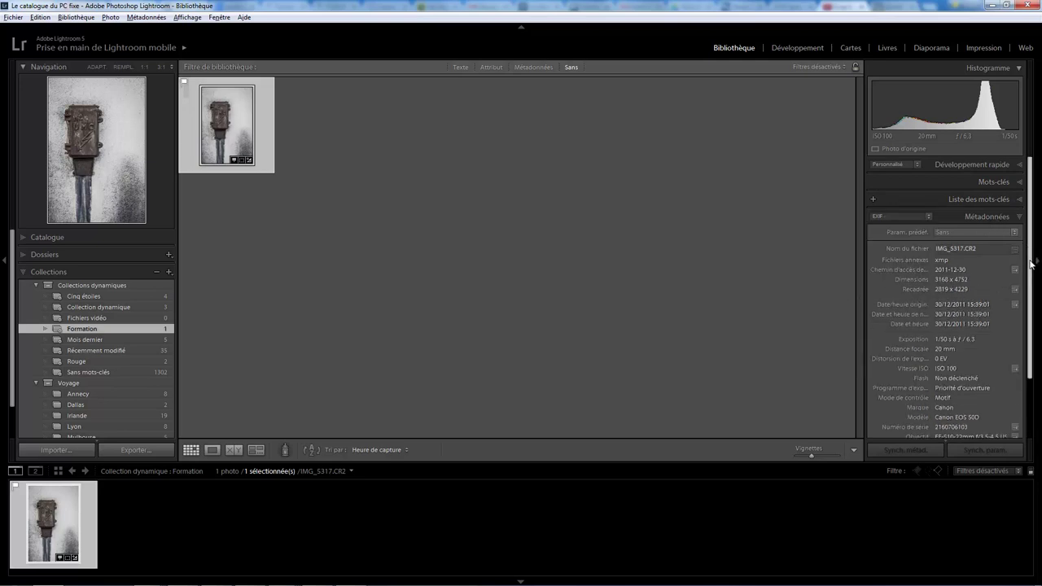
{"action": "left_click_drag", "start_coordinate": [1032, 262], "coordinate": [1032, 311]}
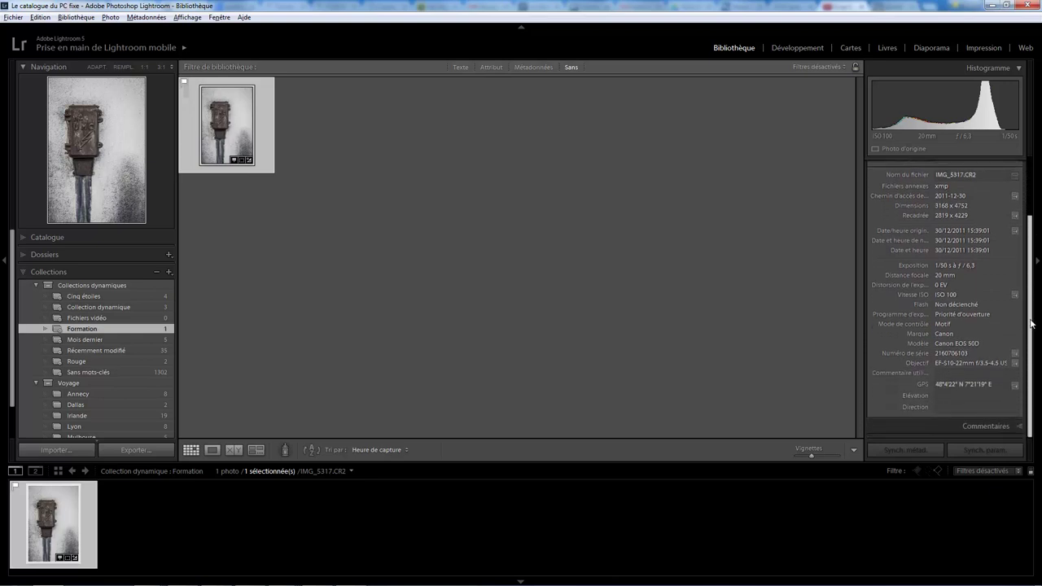
{"action": "scroll", "coordinate": [1031, 297], "scroll_direction": "up", "scroll_amount": 2}
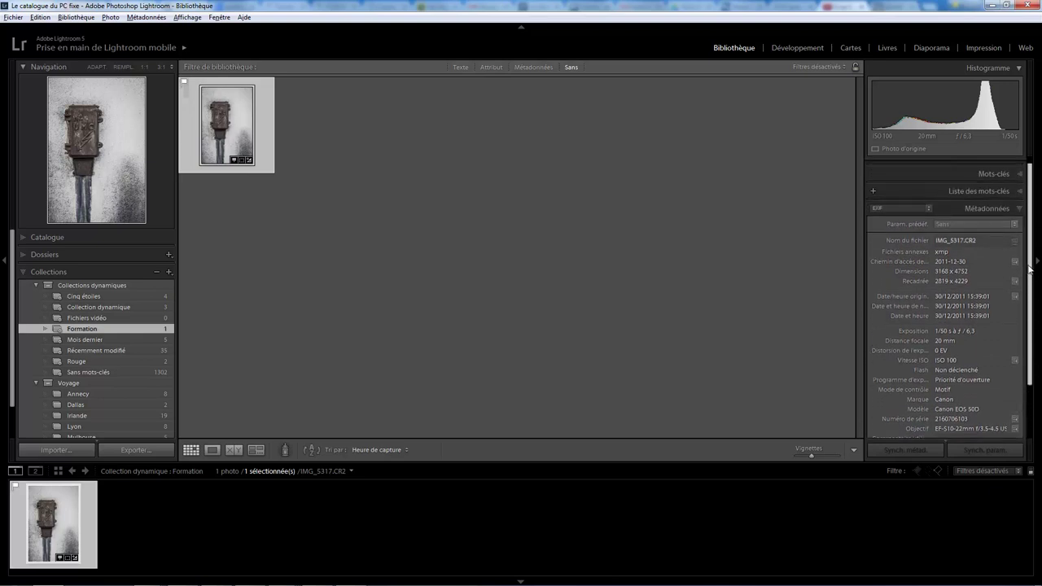
- Switch the Metadata preset to IPTC and scroll through Contact, Créateur and copyright fields
{"action": "left_click", "coordinate": [896, 208]}
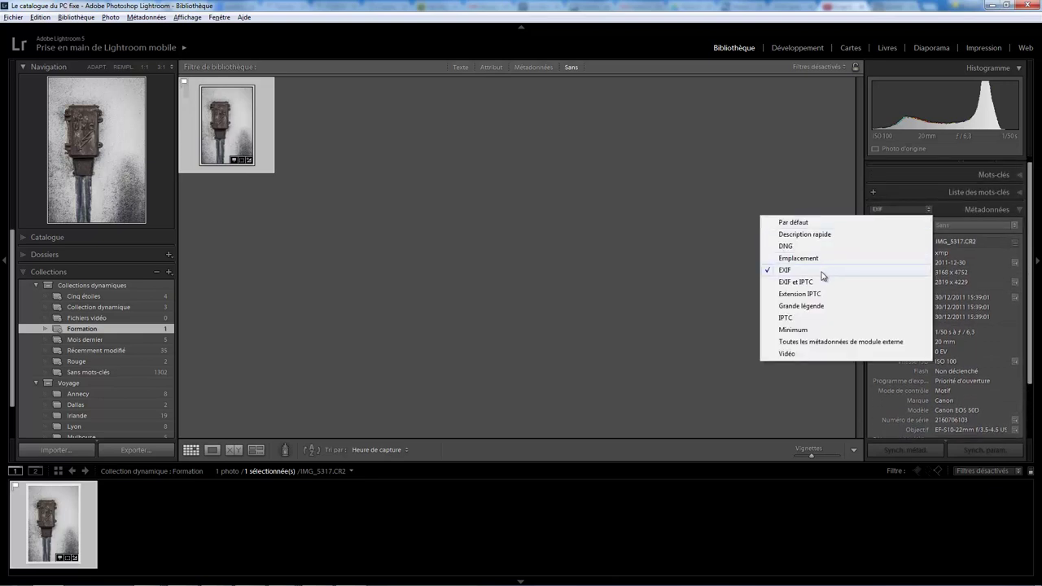
{"action": "left_click", "coordinate": [795, 320]}
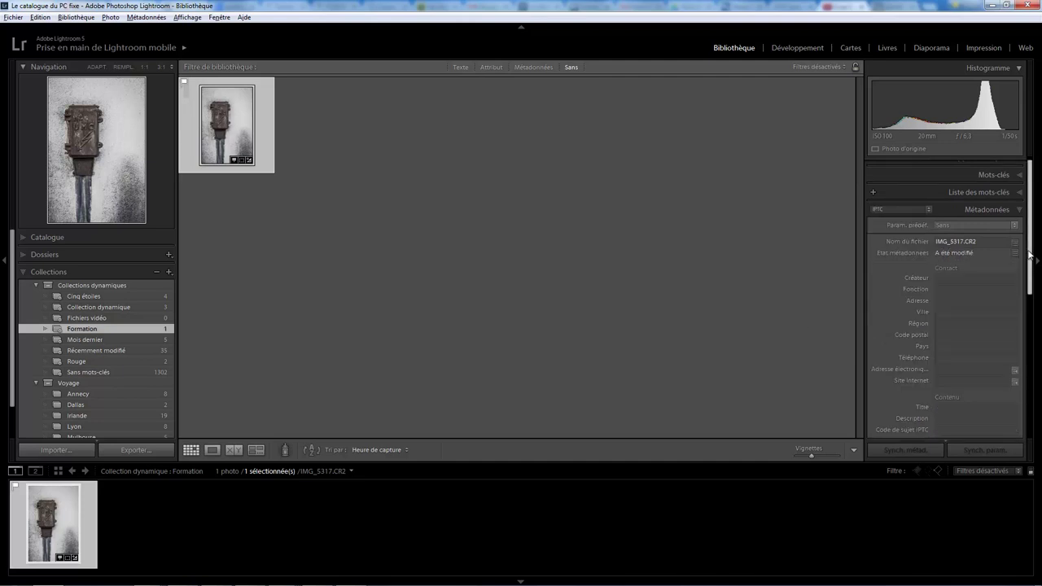
{"action": "left_click_drag", "start_coordinate": [1030, 255], "coordinate": [1034, 397]}
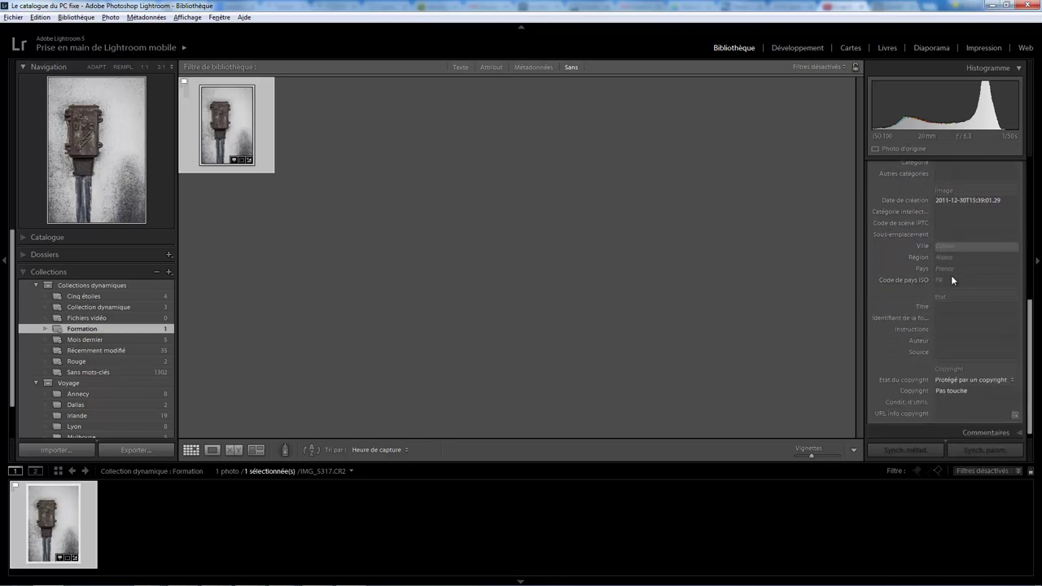
{"action": "left_click_drag", "start_coordinate": [1030, 348], "coordinate": [1035, 185]}
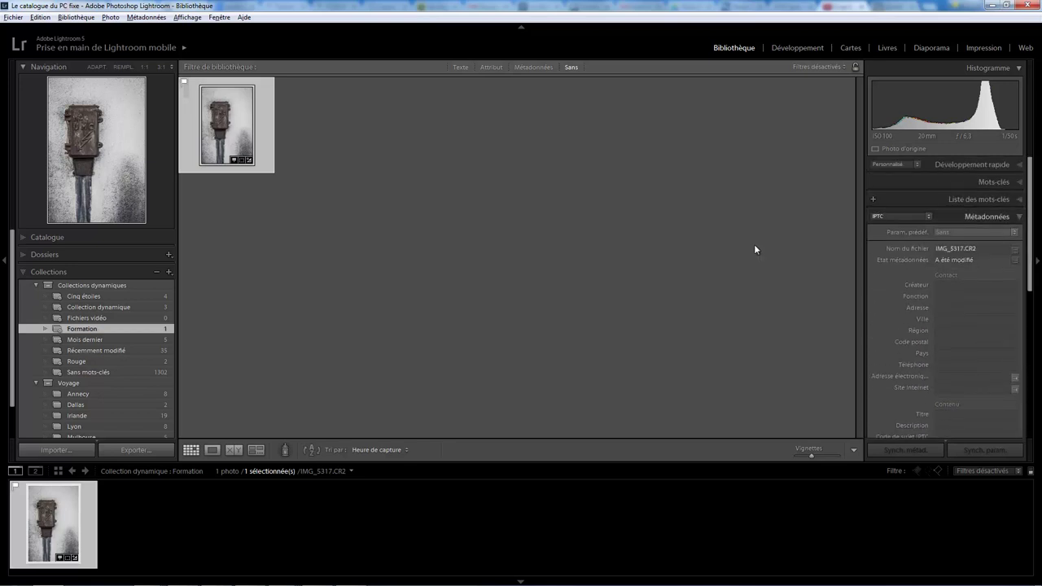
{"action": "right_click", "coordinate": [147, 334]}
{"action": "left_click", "coordinate": [212, 379]}
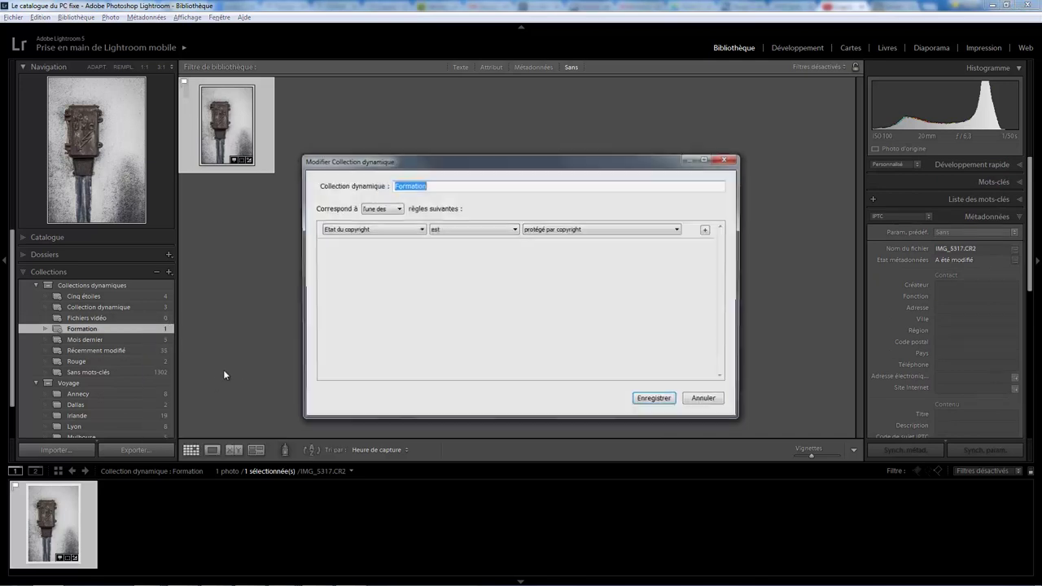
{"action": "left_click", "coordinate": [420, 231]}
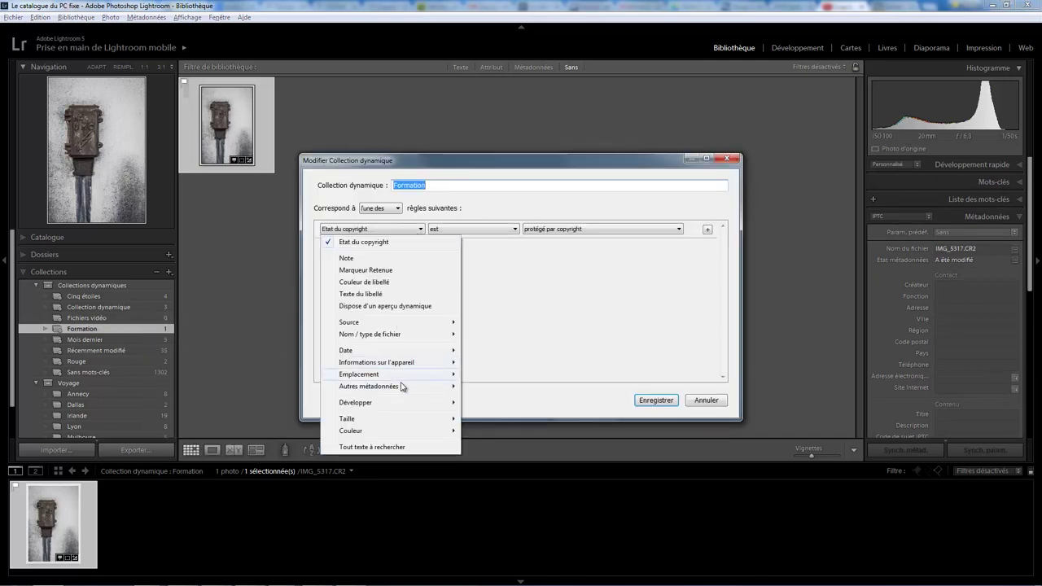
{"action": "mouse_move", "coordinate": [371, 386]}
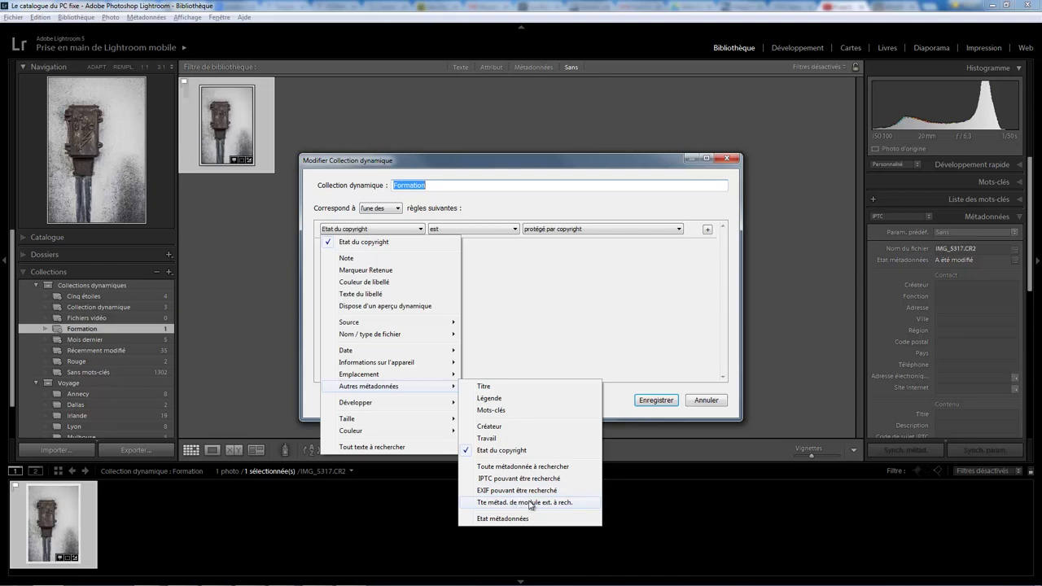
{"action": "left_click", "coordinate": [713, 400]}
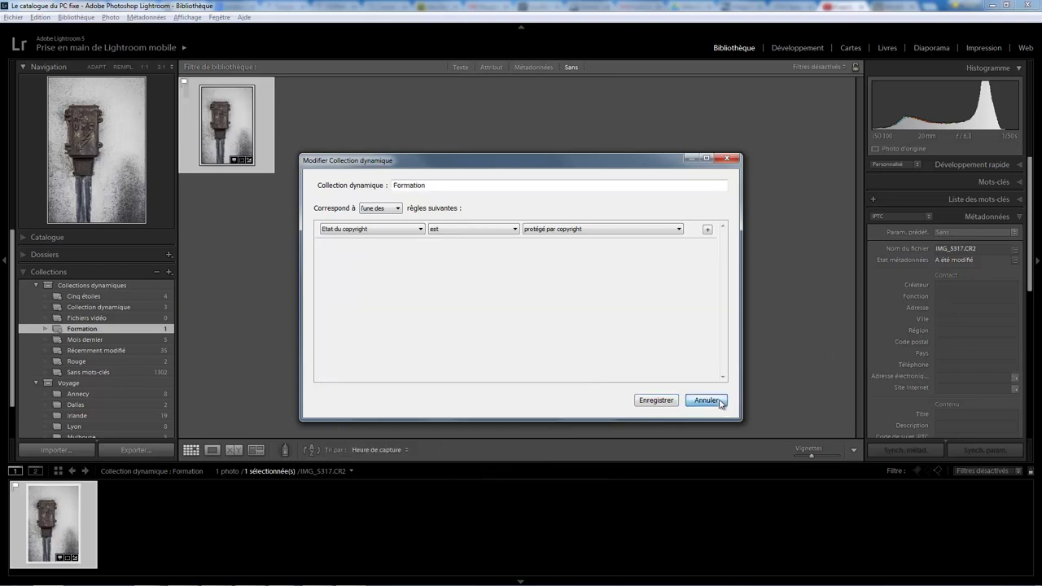
- Choose the Toutes les métadonnées de module externe preset in the Metadata panel
{"action": "left_click", "coordinate": [903, 217]}
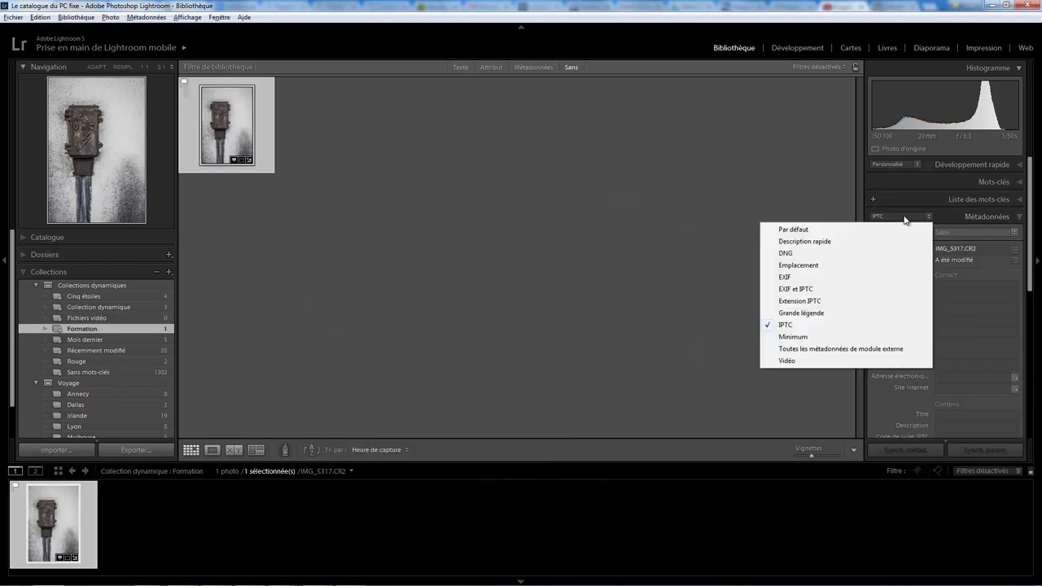
{"action": "left_click", "coordinate": [835, 351]}
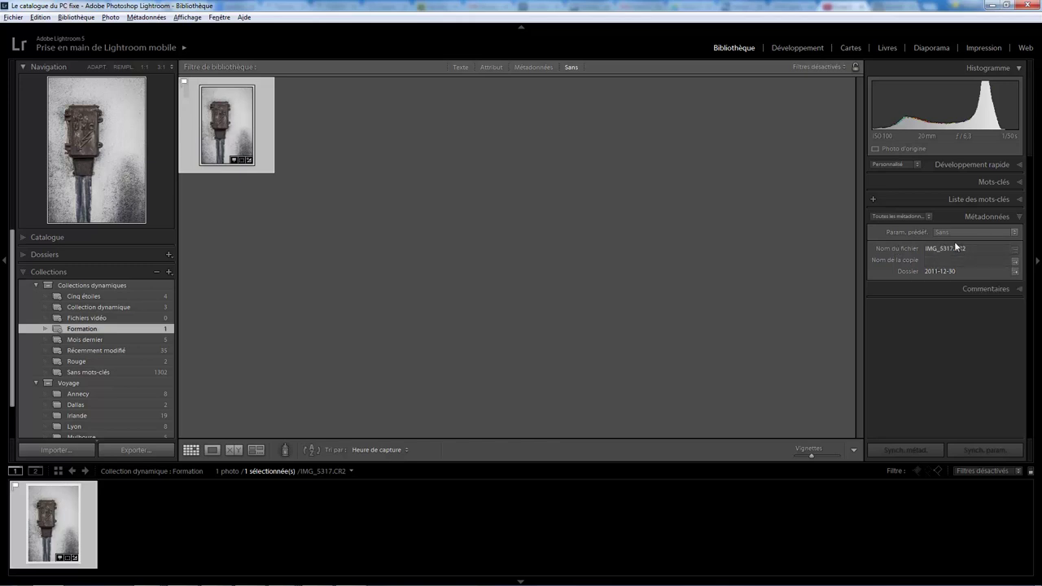
- Change the Formation rule to Toute métadonnée à rechercher contient 100, yielding 1012 photos
{"action": "right_click", "coordinate": [138, 327]}
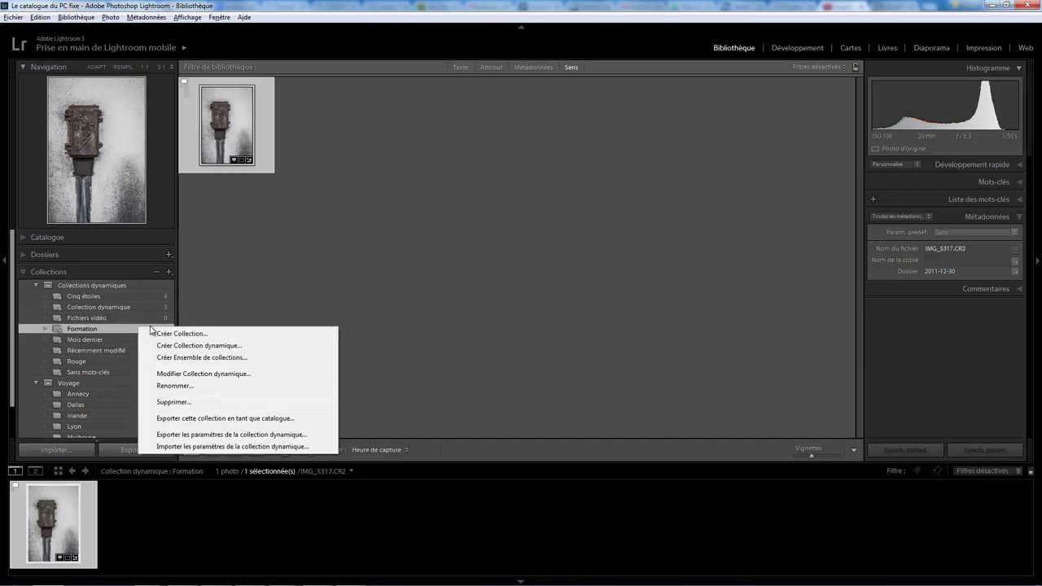
{"action": "left_click", "coordinate": [216, 374]}
{"action": "left_click", "coordinate": [420, 231]}
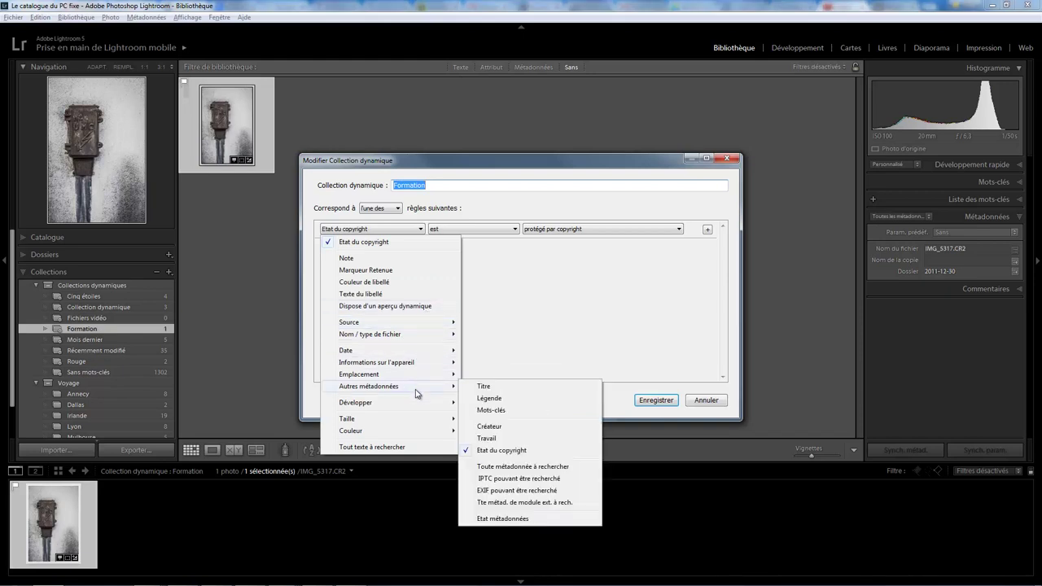
{"action": "left_click", "coordinate": [531, 467]}
{"action": "left_click", "coordinate": [545, 230]}
{"action": "type", "text": "100"}
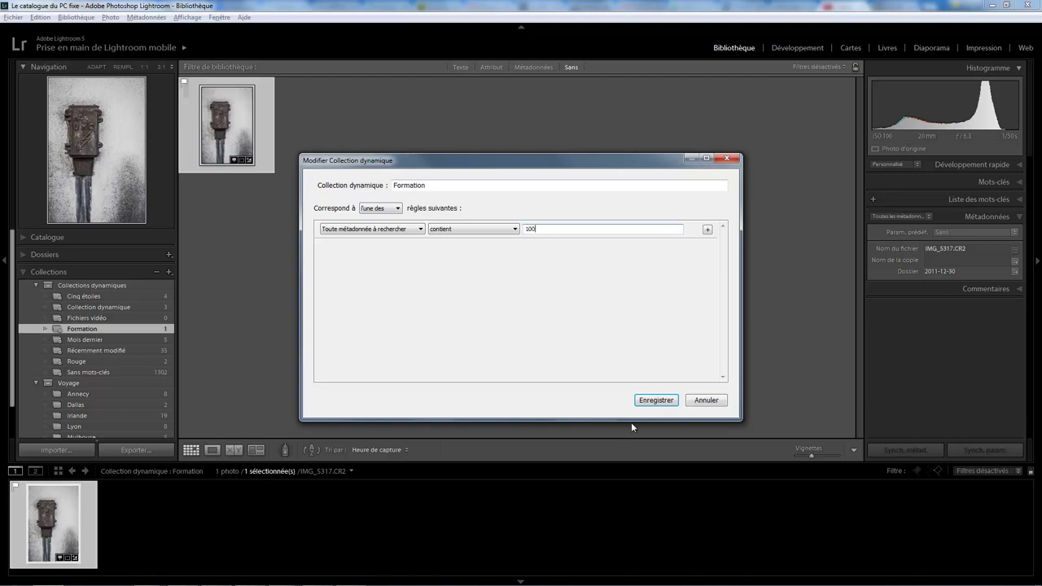
{"action": "left_click", "coordinate": [655, 400]}
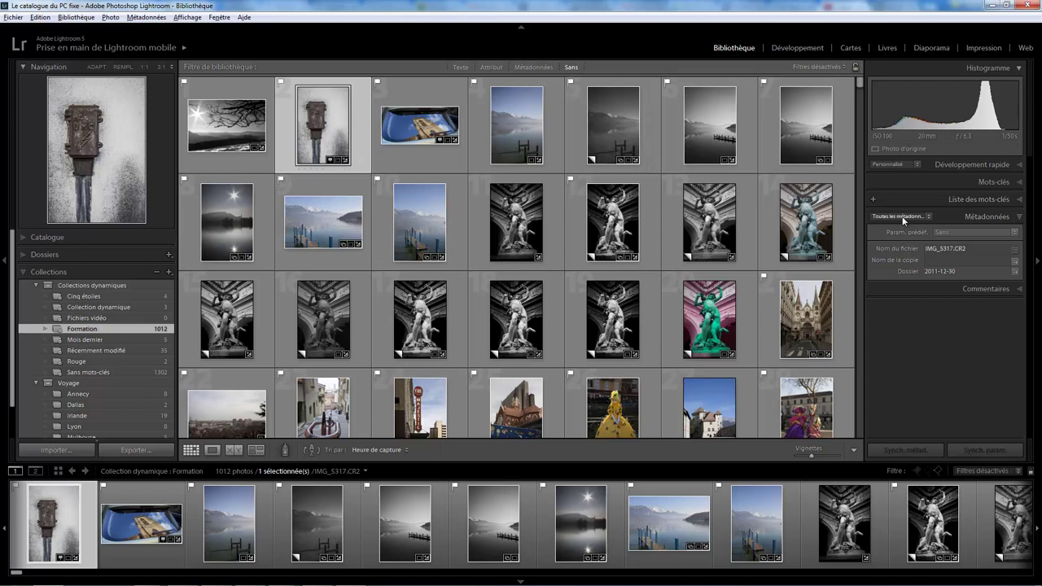
- Switch the Metadata preset to EXIF et IPTC and inspect photo 993, IMG_9651.CR2
{"action": "left_click", "coordinate": [900, 217]}
{"action": "left_click", "coordinate": [806, 289]}
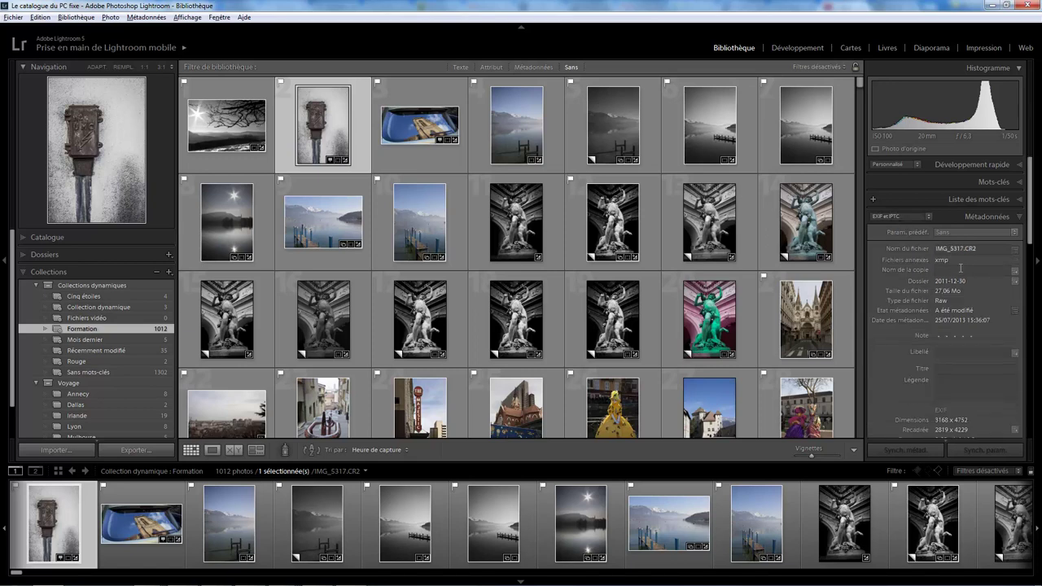
{"action": "left_click_drag", "start_coordinate": [1031, 234], "coordinate": [1029, 294]}
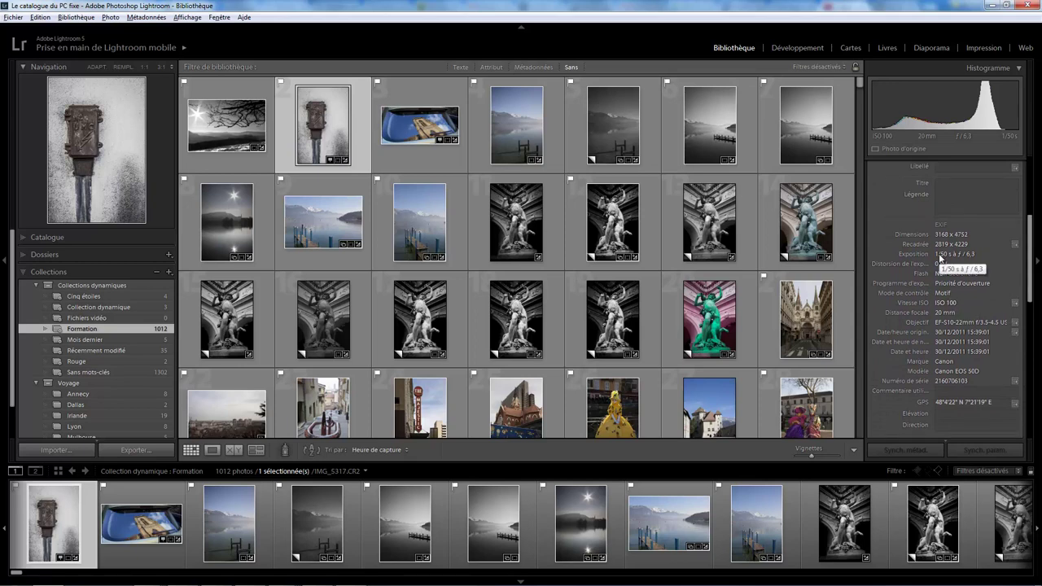
{"action": "left_click_drag", "start_coordinate": [862, 82], "coordinate": [873, 426]}
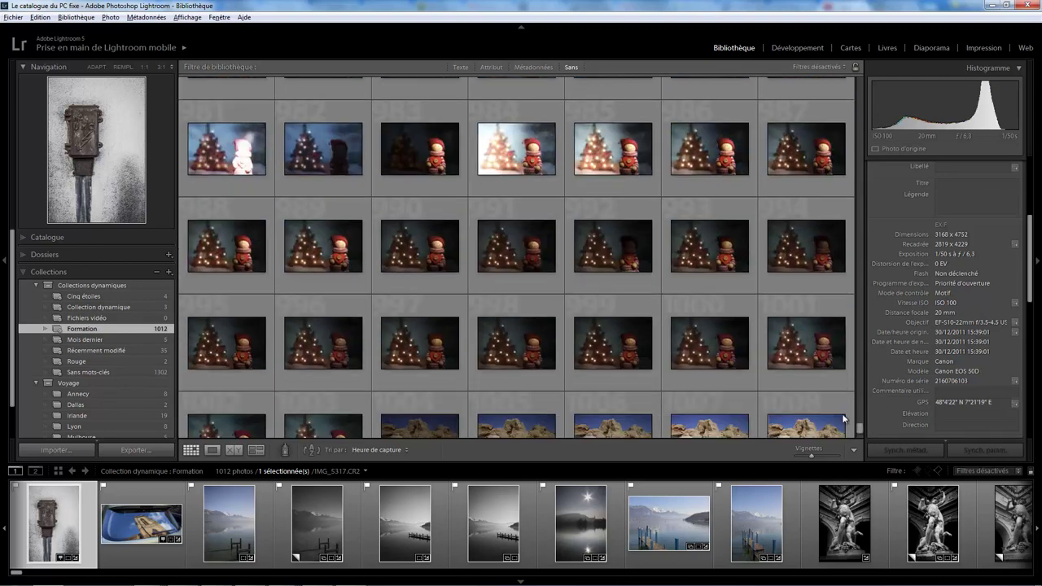
{"action": "left_click", "coordinate": [707, 285]}
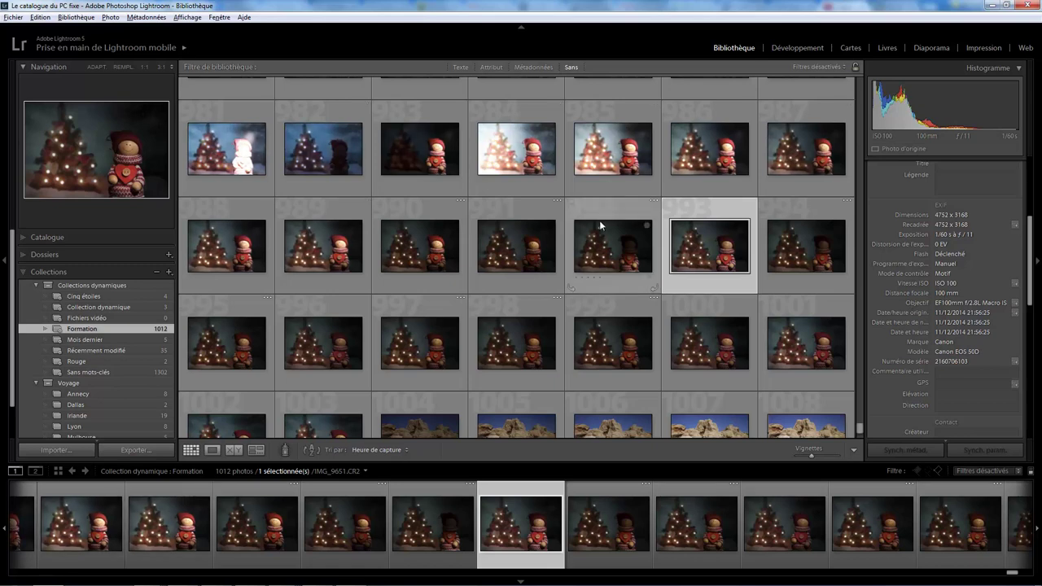
{"action": "right_click", "coordinate": [155, 330]}
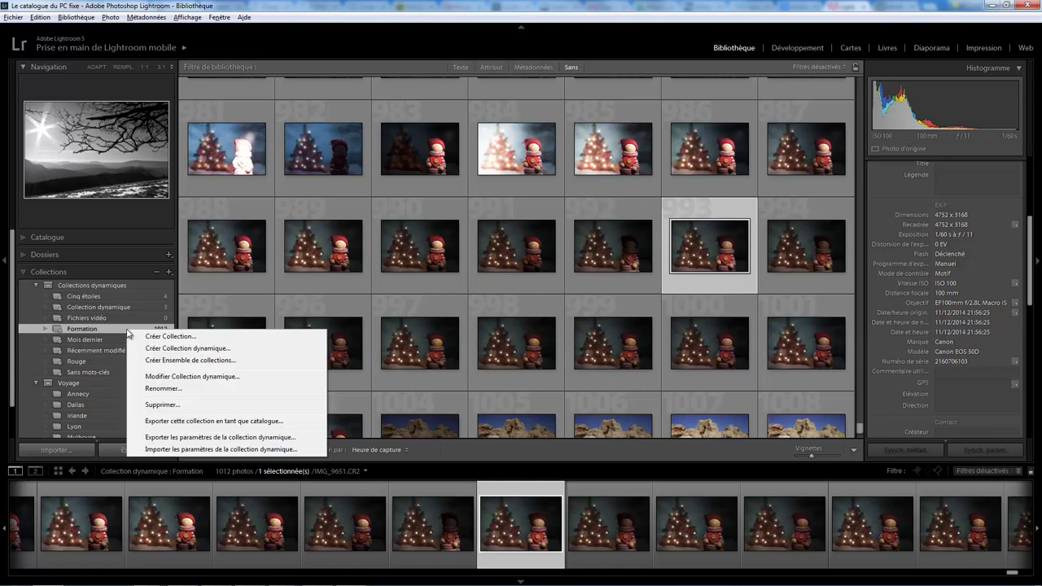
{"action": "left_click", "coordinate": [184, 377]}
{"action": "left_click", "coordinate": [421, 231]}
{"action": "mouse_move", "coordinate": [369, 386]}
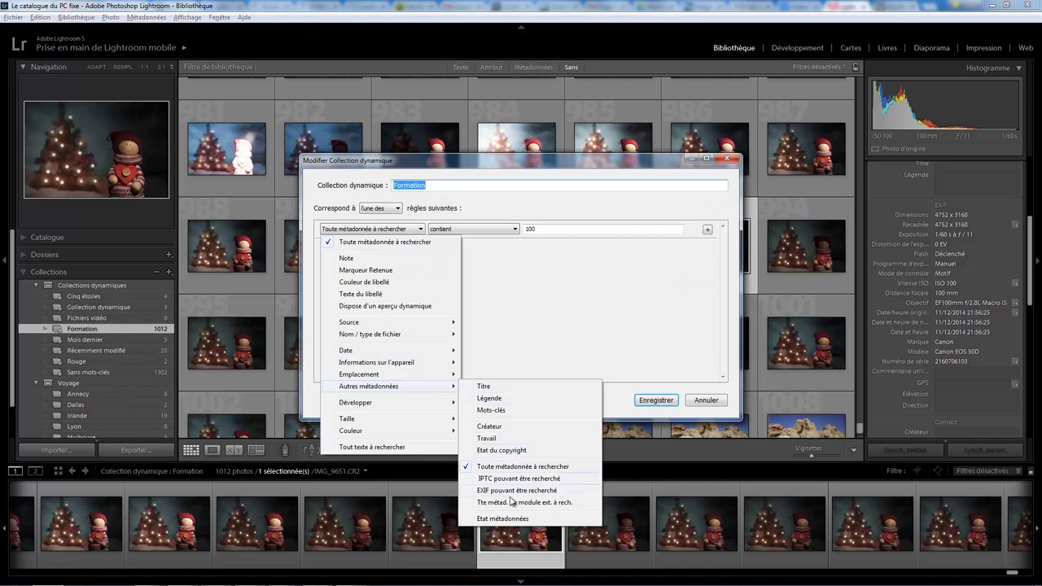
{"action": "left_click", "coordinate": [516, 519]}
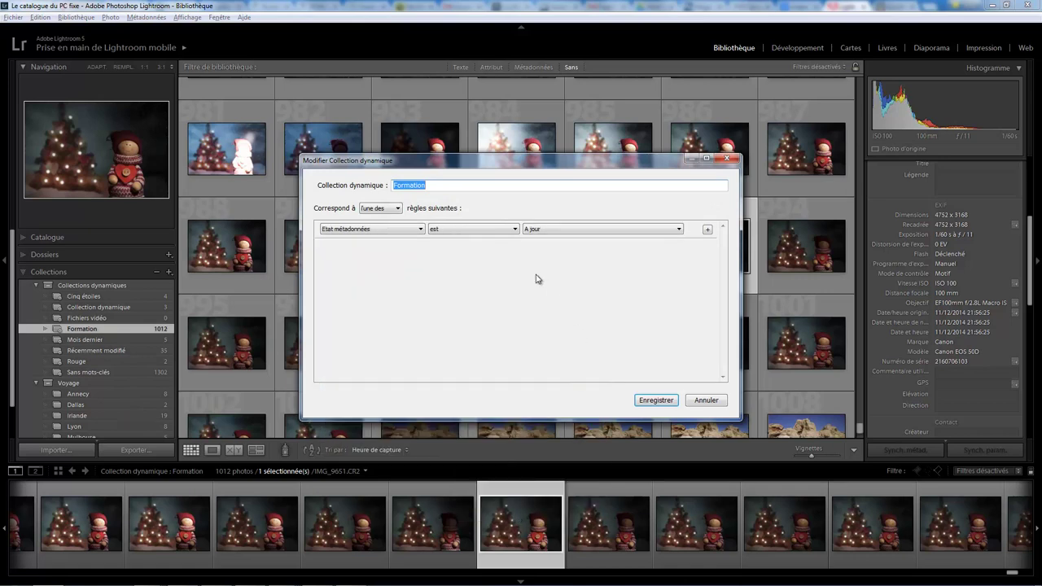
{"action": "left_click", "coordinate": [596, 230]}
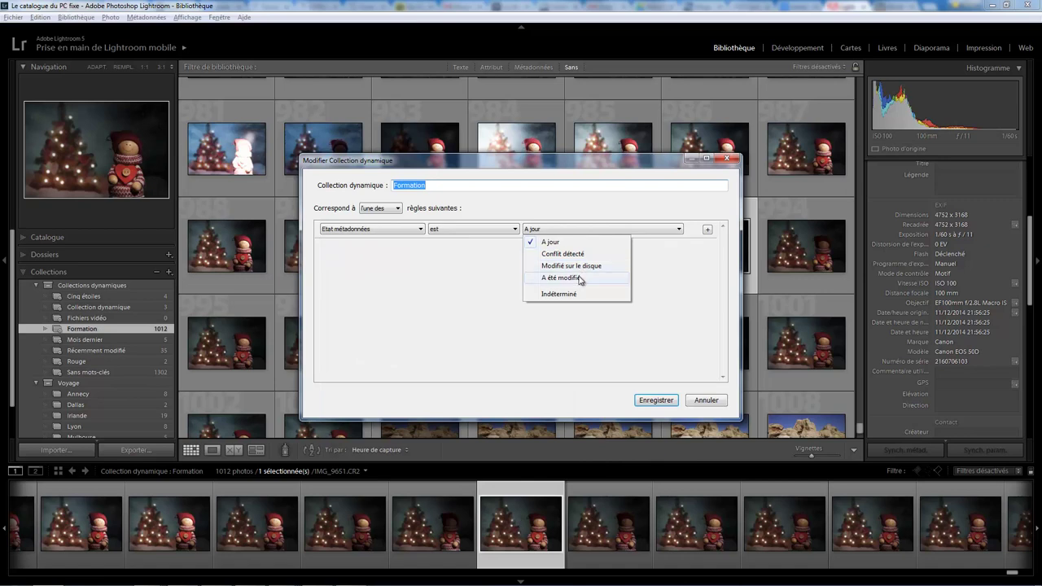
{"action": "left_click", "coordinate": [458, 288]}
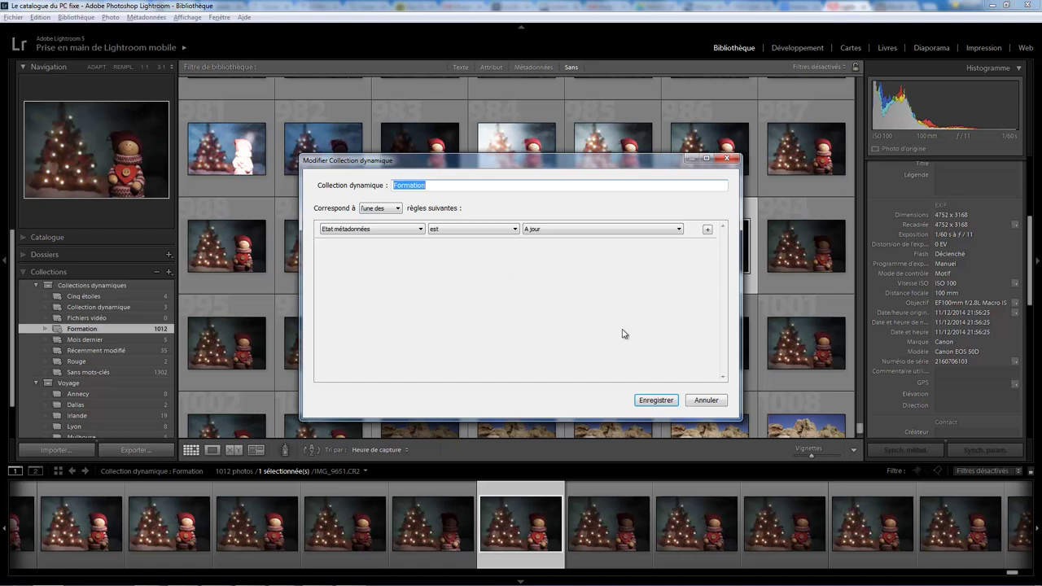
{"action": "left_click", "coordinate": [706, 401]}
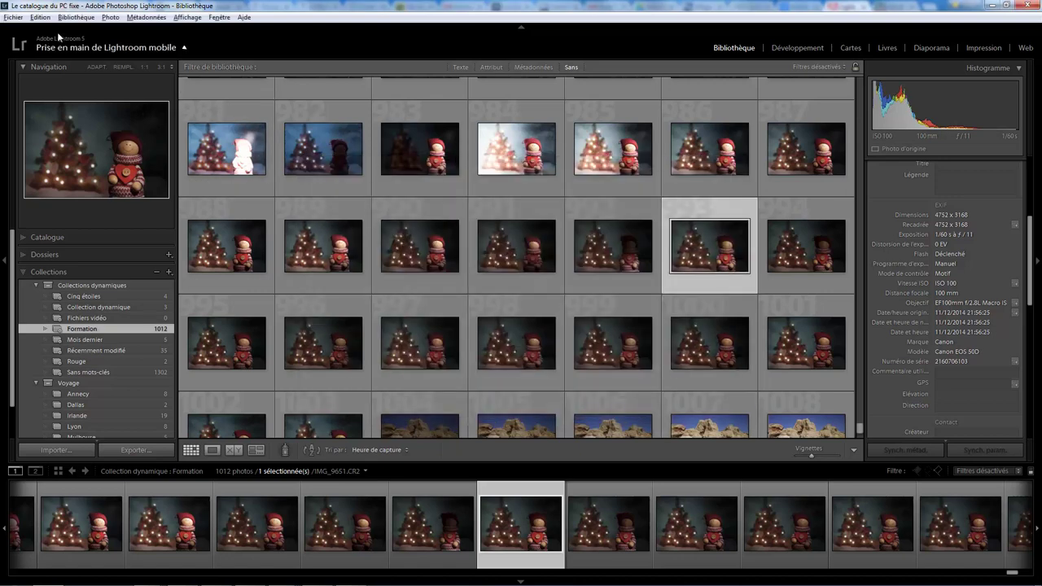
- Review the catalogue settings' Métadonnées tab, then close it without changes
{"action": "left_click", "coordinate": [40, 17]}
{"action": "left_click", "coordinate": [103, 202]}
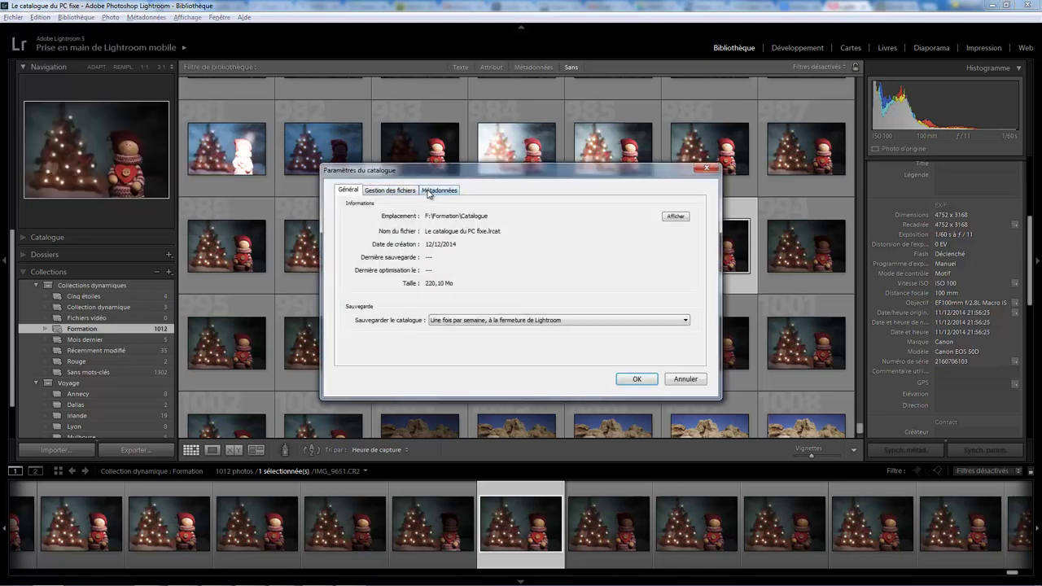
{"action": "left_click", "coordinate": [430, 192]}
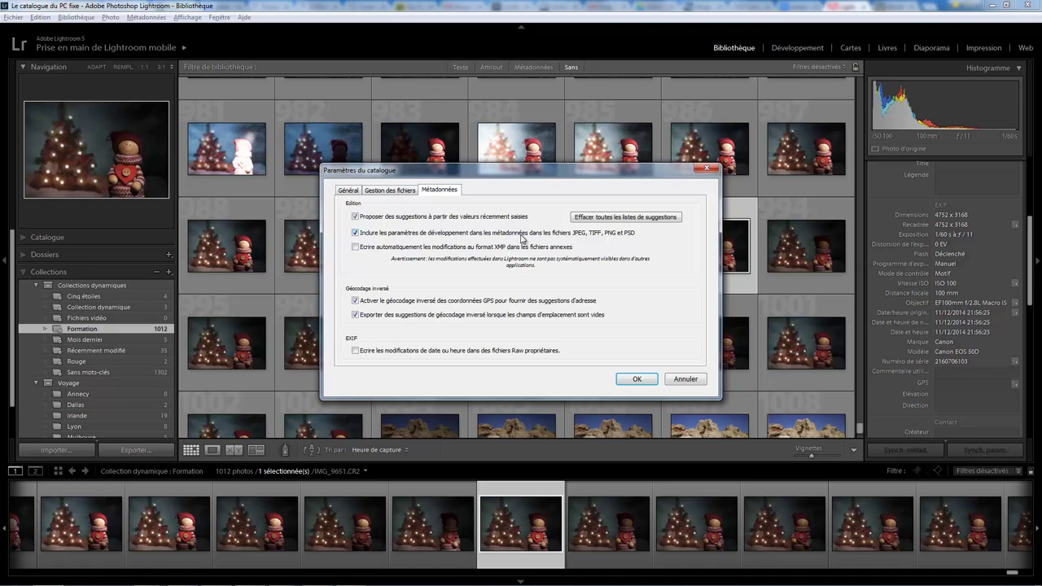
{"action": "left_click", "coordinate": [687, 379]}
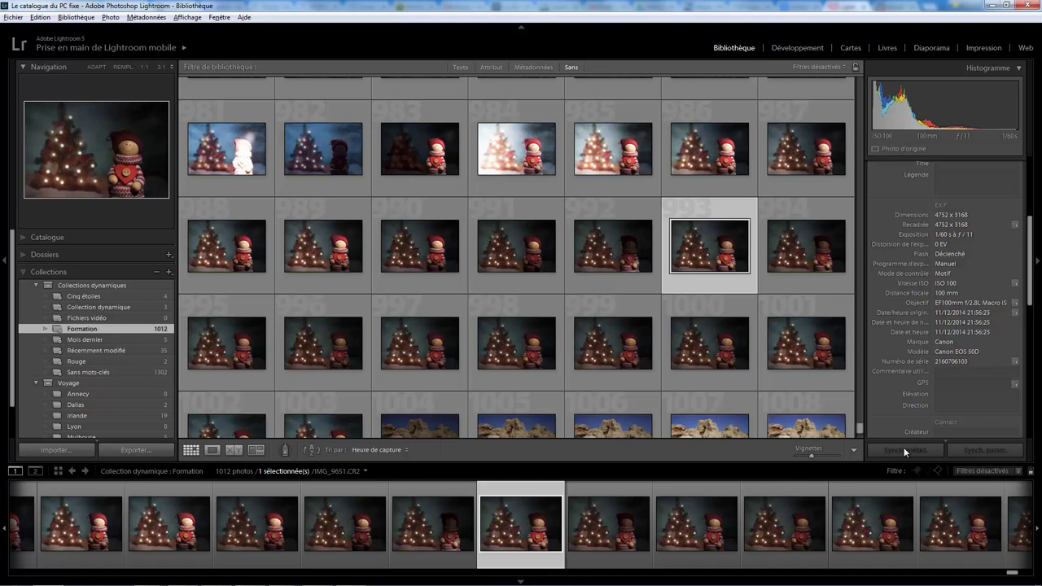
- Redefine Formation's rule as Développer > Présente des réglages est faux and save it
{"action": "right_click", "coordinate": [155, 335]}
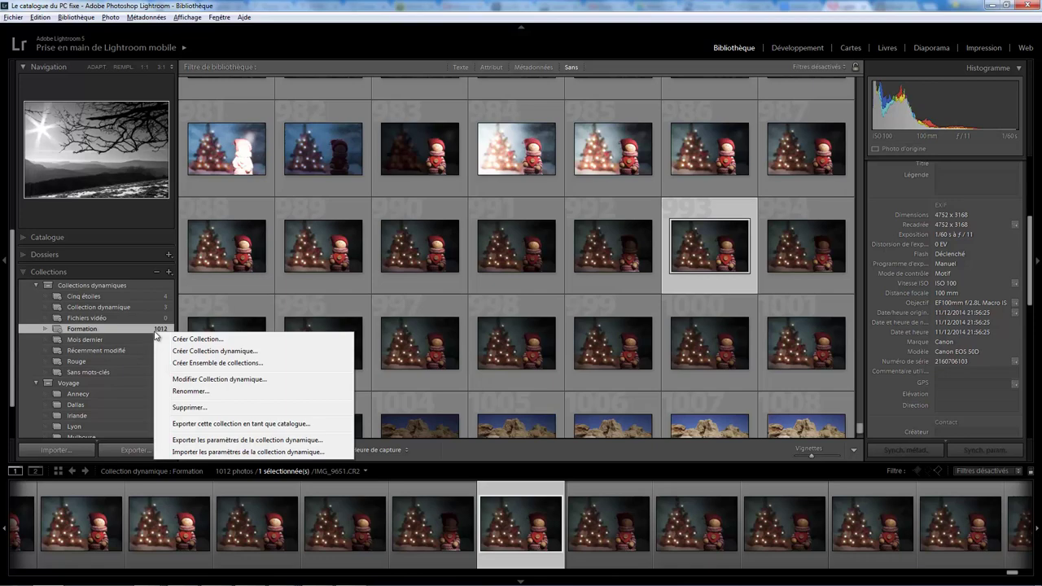
{"action": "left_click", "coordinate": [221, 379]}
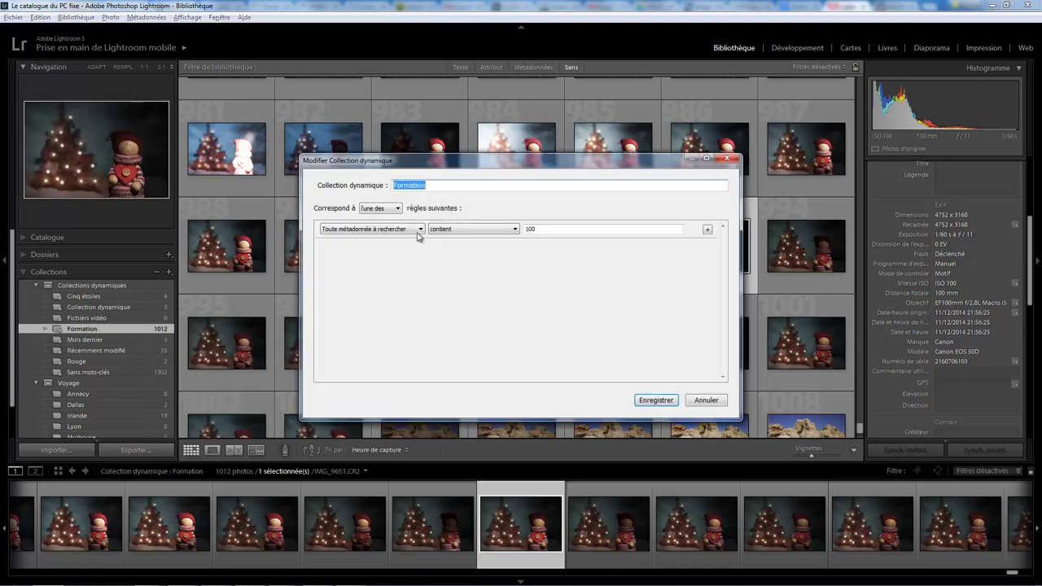
{"action": "left_click", "coordinate": [420, 231]}
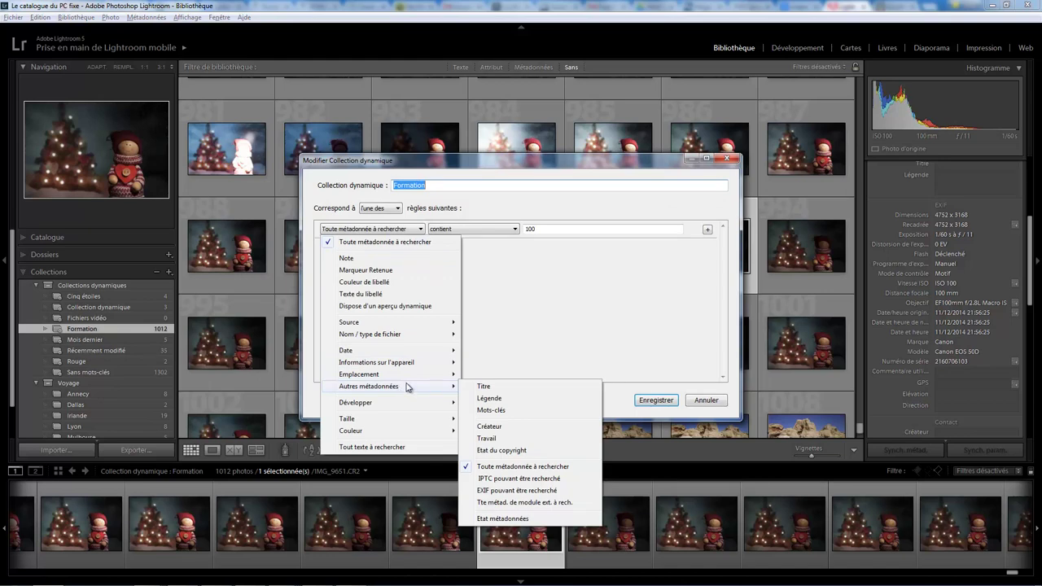
{"action": "mouse_move", "coordinate": [383, 402]}
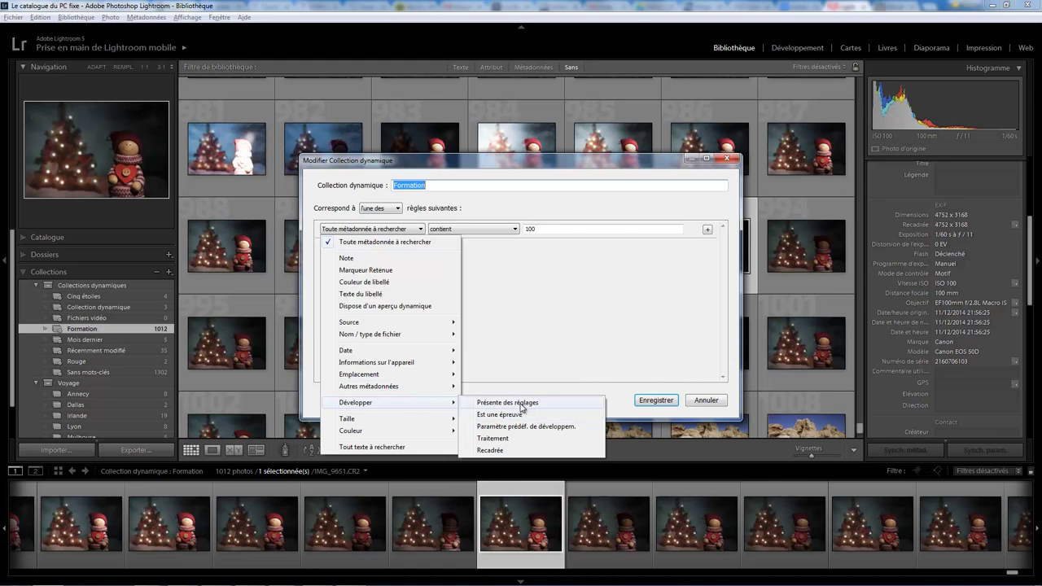
{"action": "left_click", "coordinate": [522, 404]}
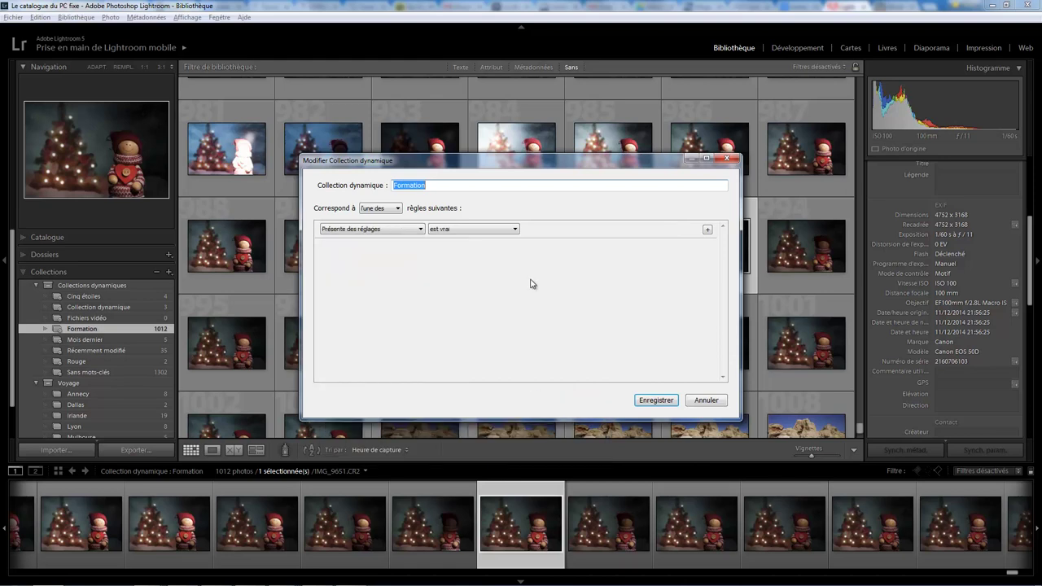
{"action": "left_click", "coordinate": [504, 231]}
{"action": "left_click", "coordinate": [481, 257]}
{"action": "left_click", "coordinate": [655, 402]}
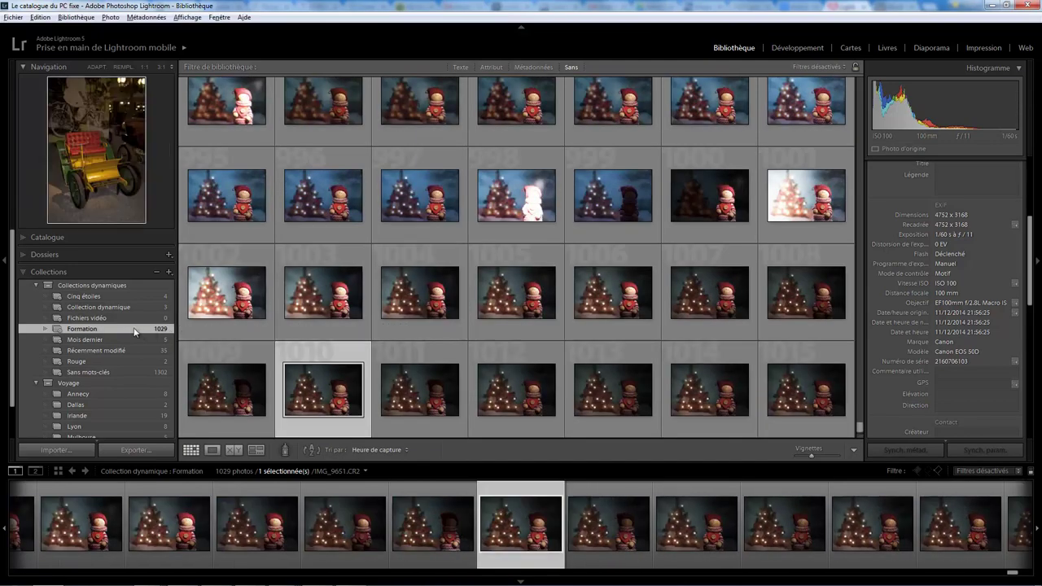
- Scroll Formation's grid to the top and select the red-and-yellow car photo IMG_5372.CR2
{"action": "left_click_drag", "start_coordinate": [860, 430], "coordinate": [860, 81]}
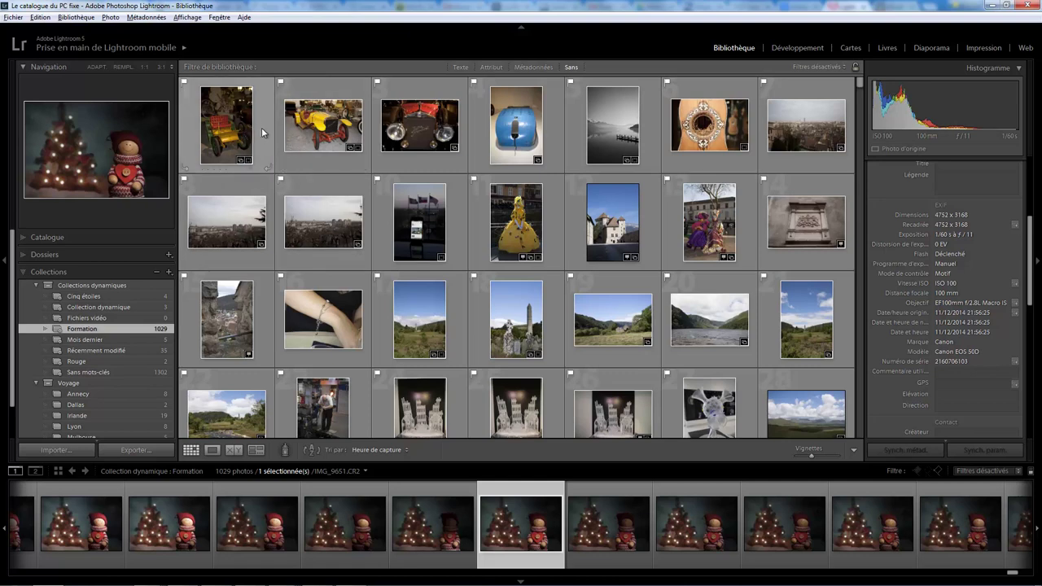
{"action": "left_click", "coordinate": [261, 127]}
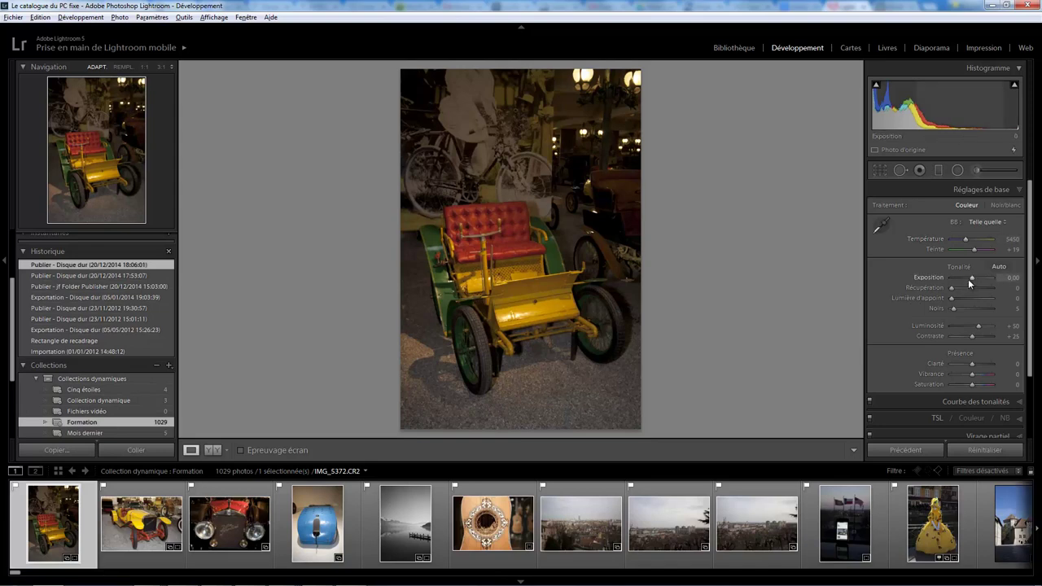
- Raise the car photo's exposure to +1.55, then return to the Library grid
{"action": "left_click_drag", "start_coordinate": [972, 278], "coordinate": [979, 277]}
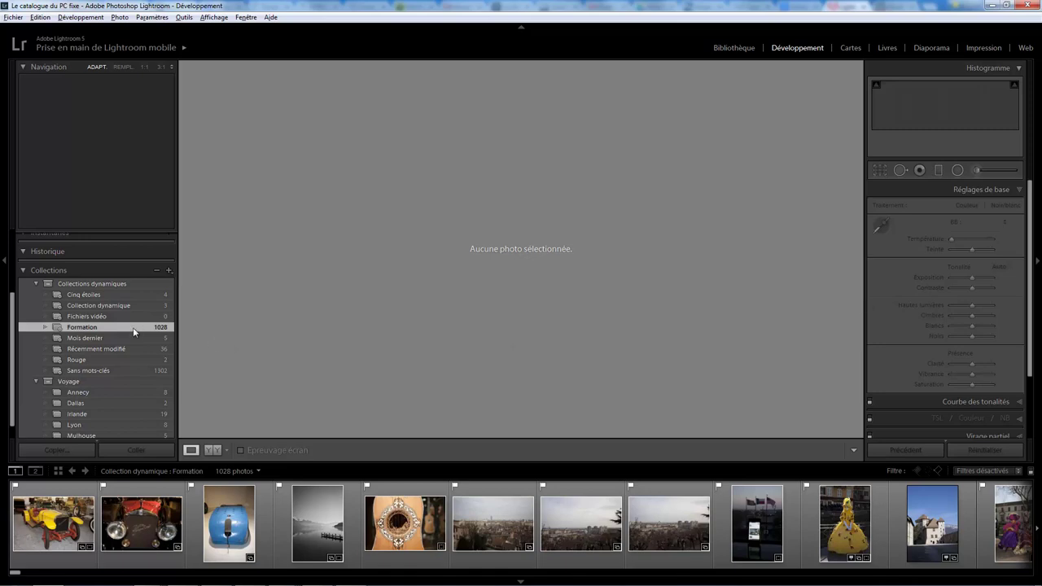
{"action": "left_click", "coordinate": [739, 47]}
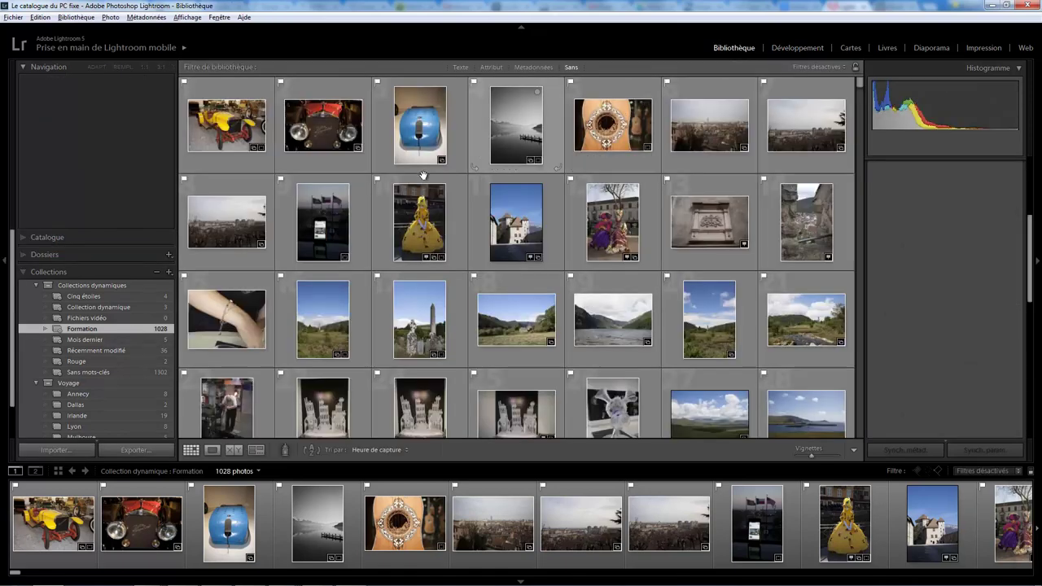
- Change Formation's rule to Est une épreuve est vrai and save, leaving one photo
{"action": "right_click", "coordinate": [136, 329]}
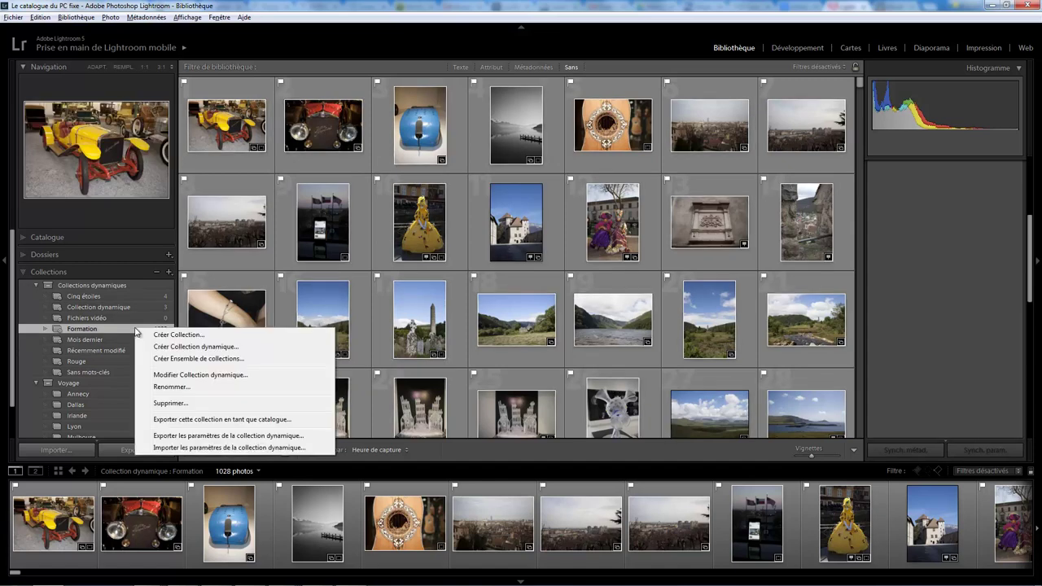
{"action": "left_click", "coordinate": [199, 374]}
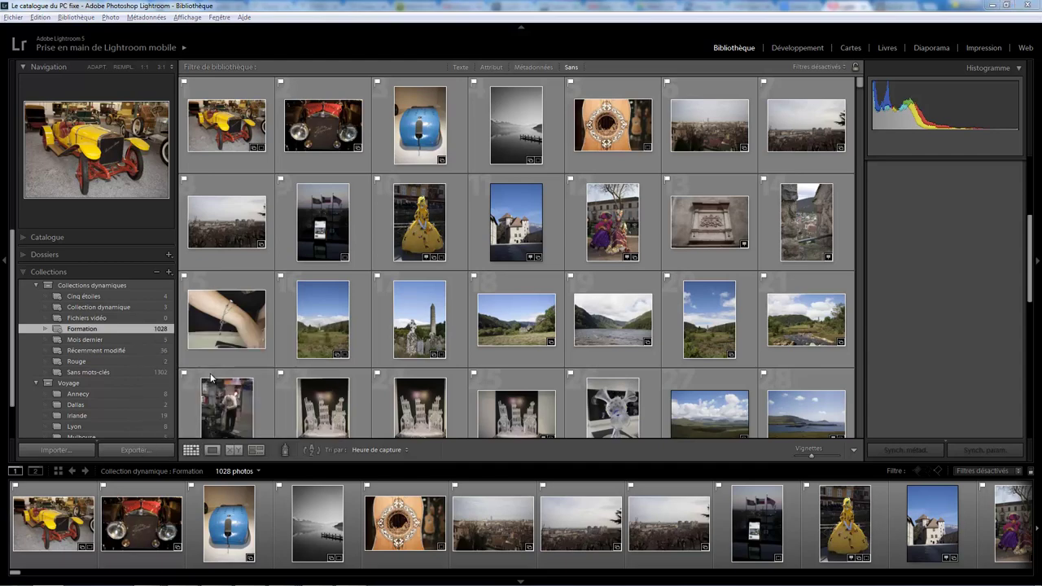
{"action": "left_click", "coordinate": [407, 231]}
{"action": "mouse_move", "coordinate": [356, 402]}
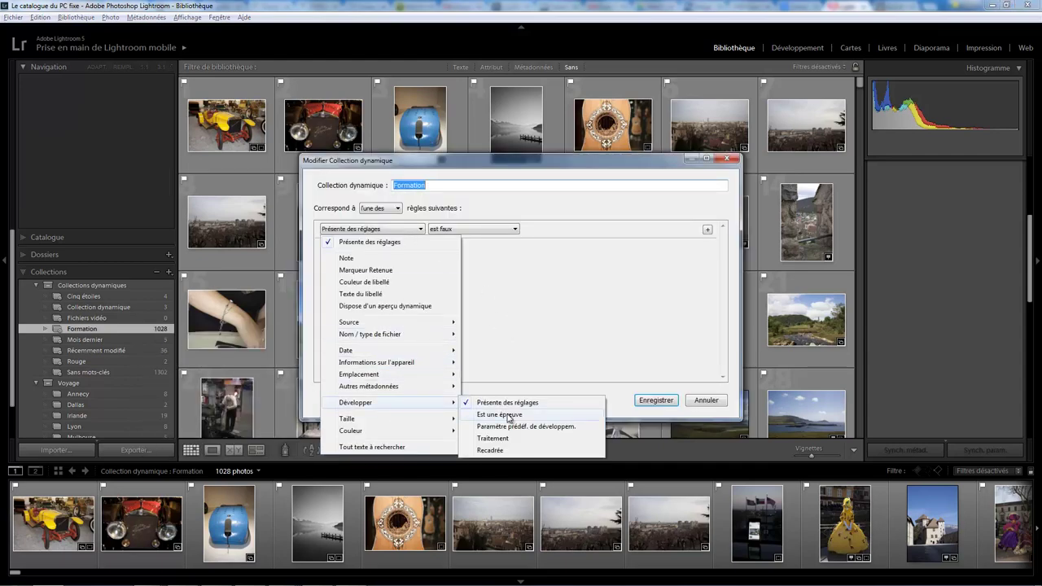
{"action": "left_click", "coordinate": [509, 416]}
{"action": "left_click", "coordinate": [504, 230]}
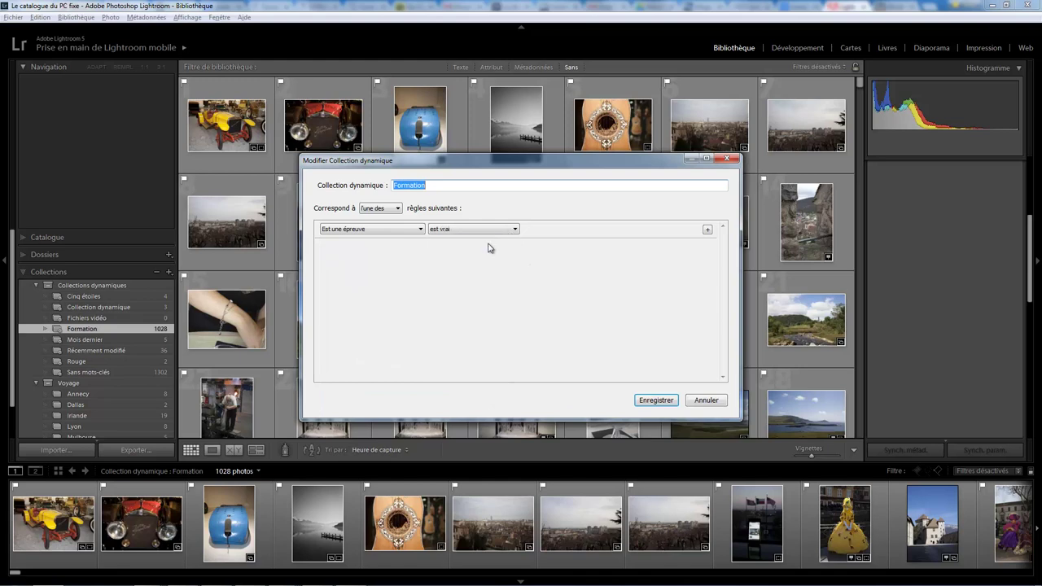
{"action": "left_click", "coordinate": [496, 231]}
{"action": "left_click", "coordinate": [487, 253]}
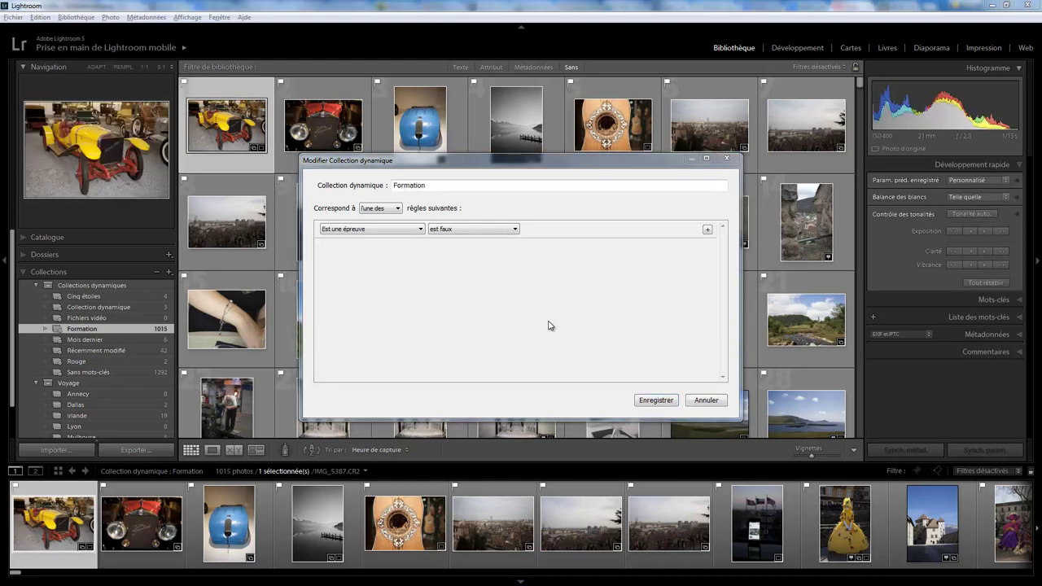
{"action": "left_click", "coordinate": [503, 231]}
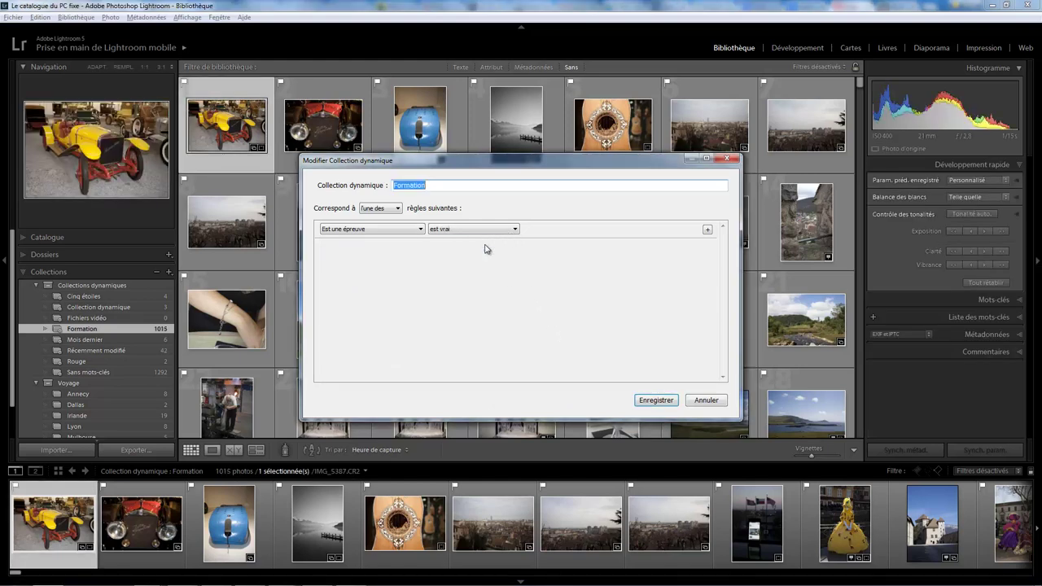
{"action": "left_click", "coordinate": [656, 400]}
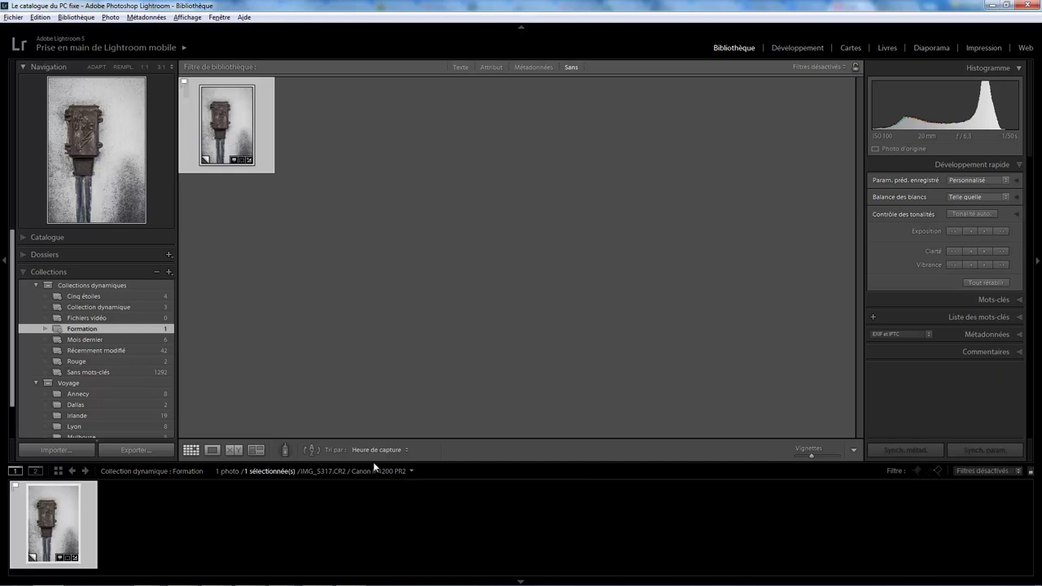
- Open the blue car-window photo IMG_5329.CR2 from All Photographs in Develop with soft proofing on
{"action": "left_click", "coordinate": [25, 236]}
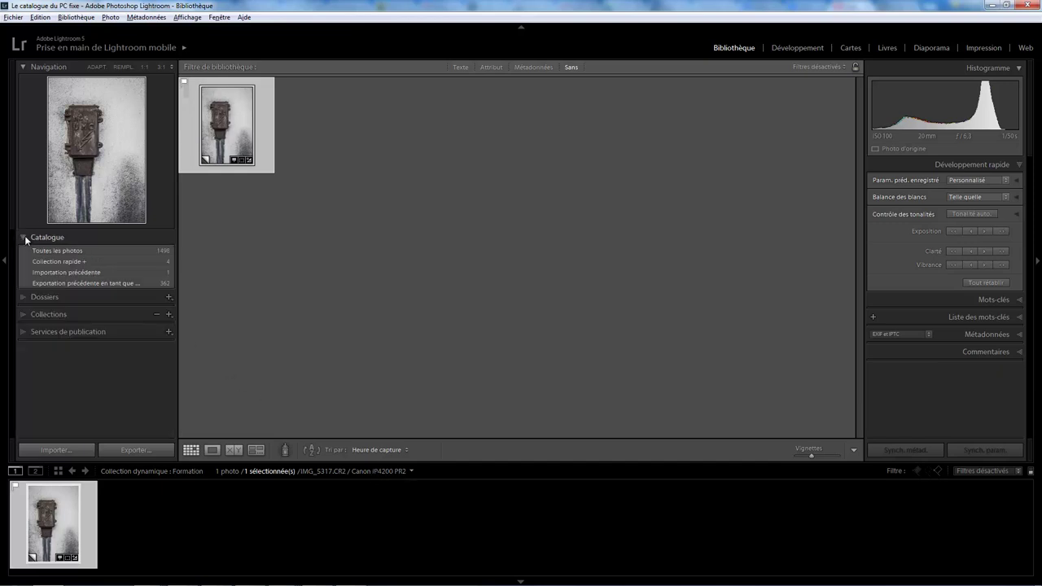
{"action": "left_click", "coordinate": [73, 250]}
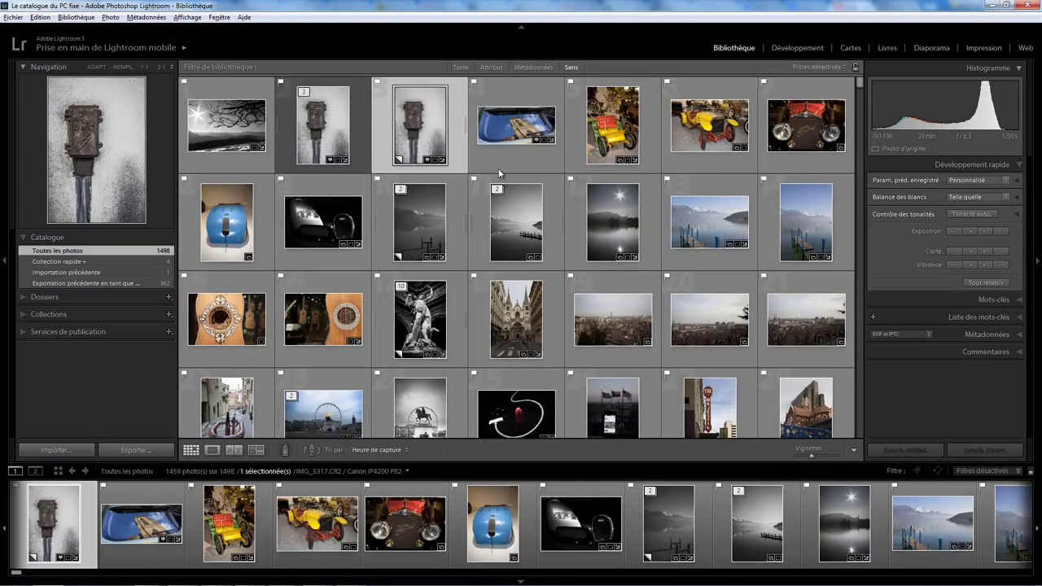
{"action": "left_click", "coordinate": [511, 161]}
{"action": "double_click", "coordinate": [512, 161]}
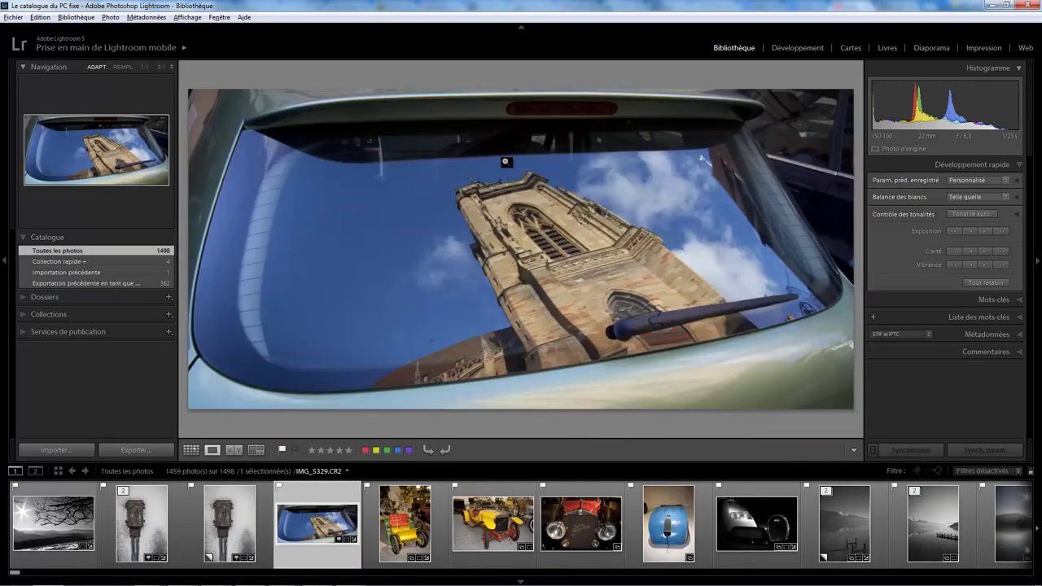
{"action": "left_click", "coordinate": [807, 47]}
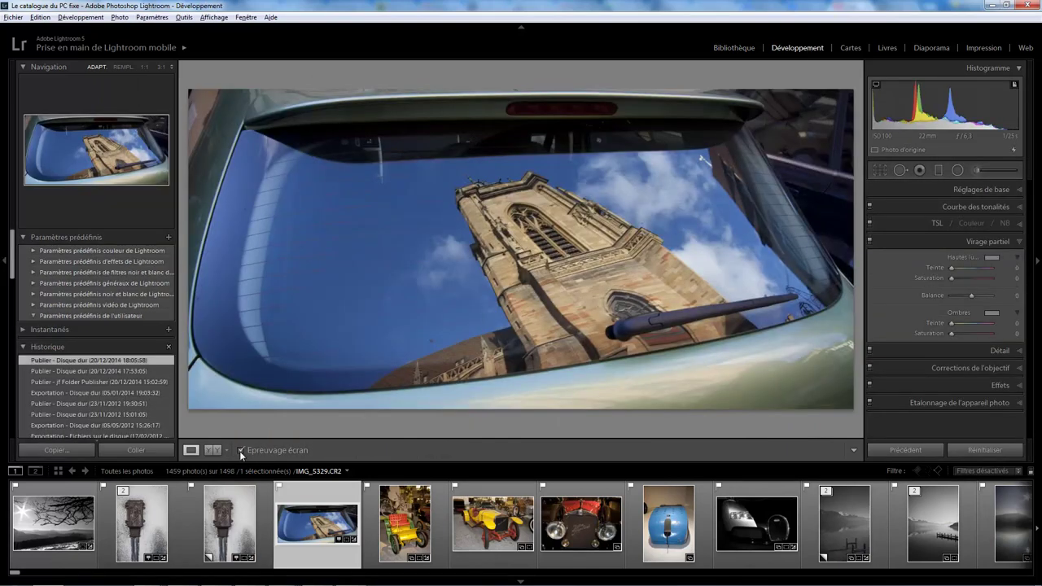
{"action": "left_click", "coordinate": [239, 451]}
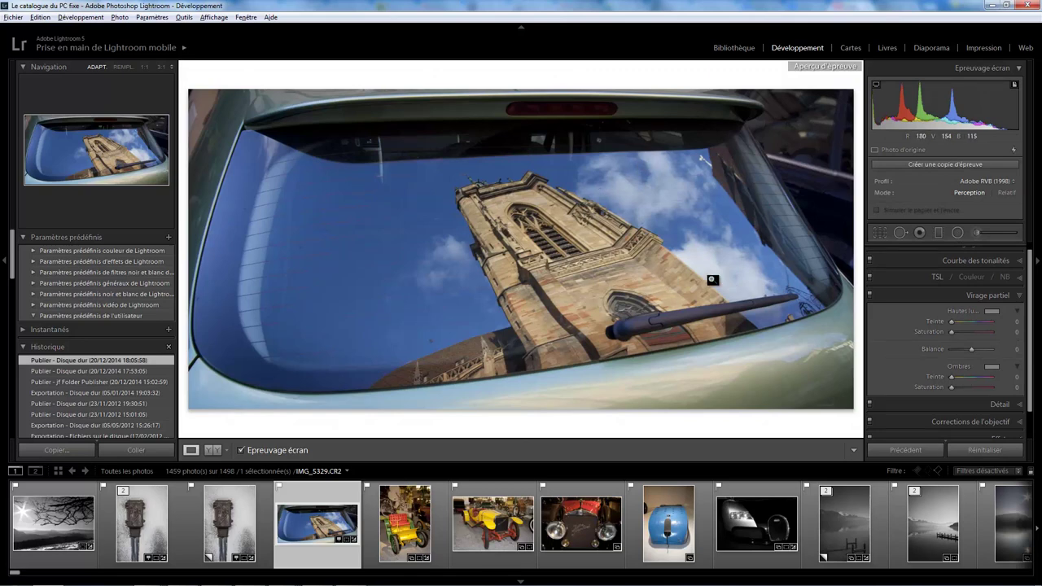
{"action": "left_click", "coordinate": [983, 183]}
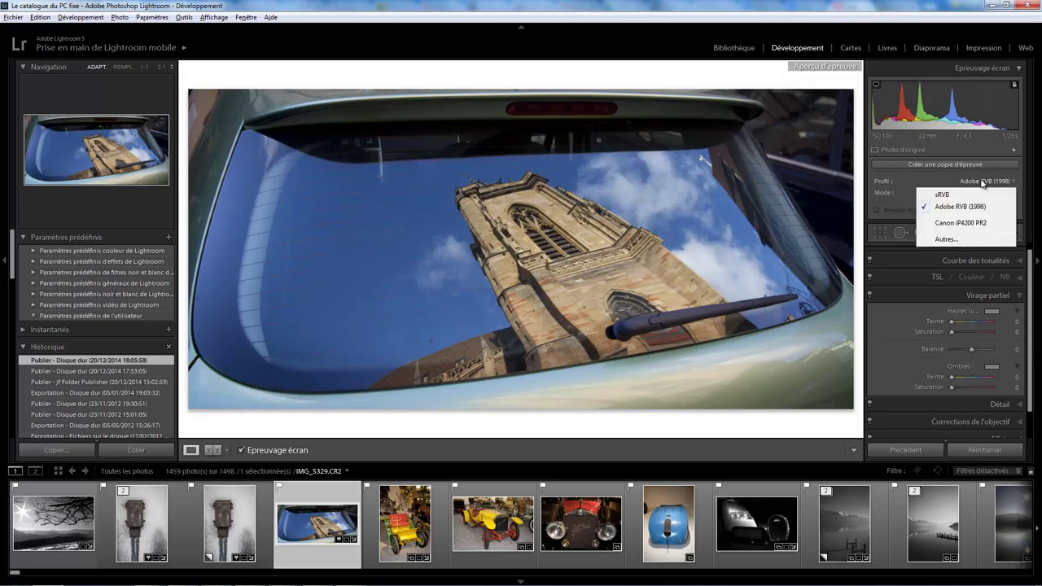
- Add and apply the HFA_CanPro-1_PK_CanvasMetallic profile to the car-window photo's soft proof
{"action": "left_click", "coordinate": [944, 240]}
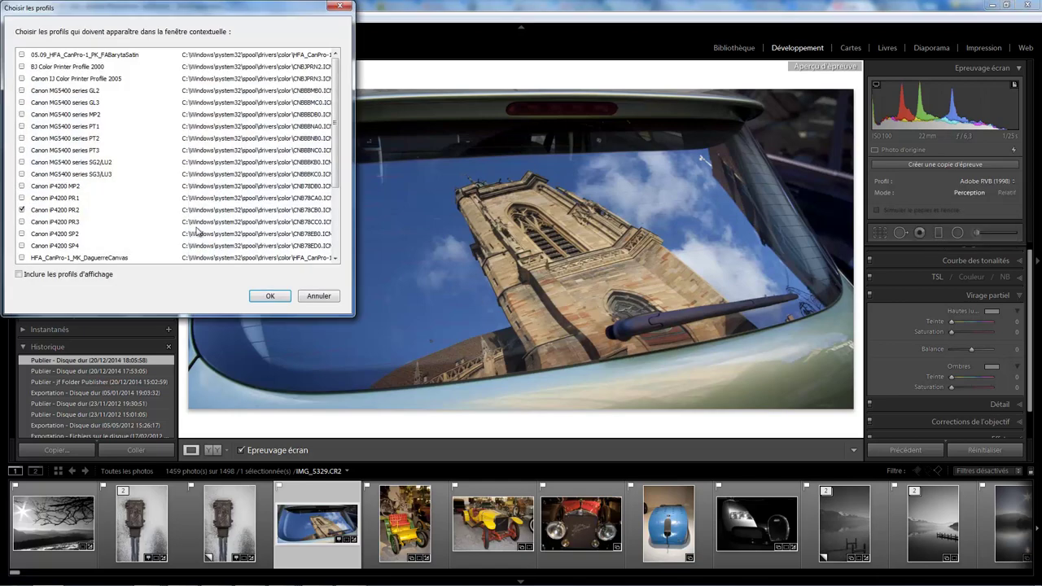
{"action": "scroll", "coordinate": [336, 149], "scroll_direction": "down", "scroll_amount": 1}
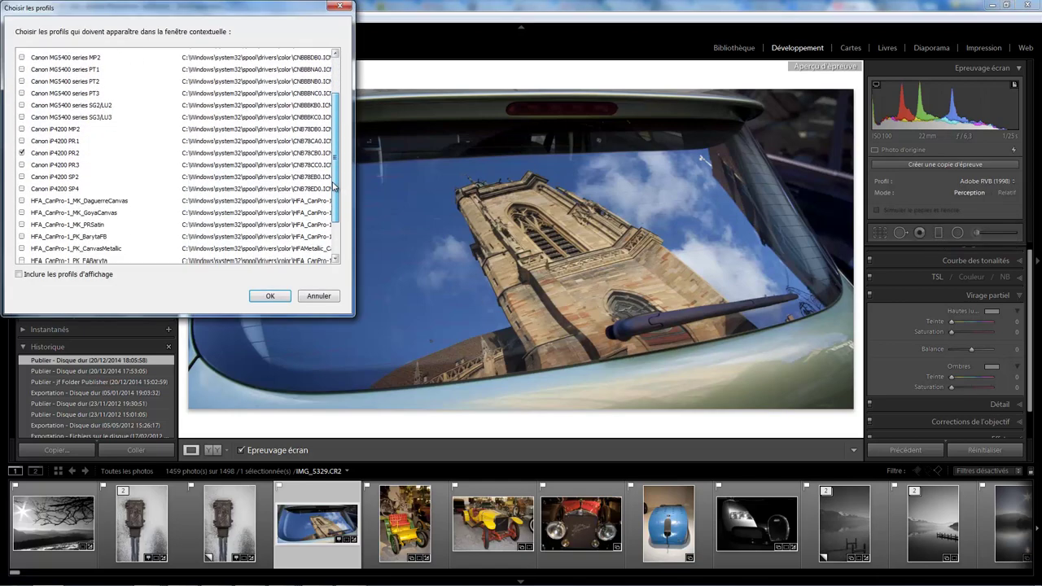
{"action": "scroll", "coordinate": [335, 149], "scroll_direction": "down", "scroll_amount": 1}
{"action": "scroll", "coordinate": [335, 149], "scroll_direction": "down", "scroll_amount": 1}
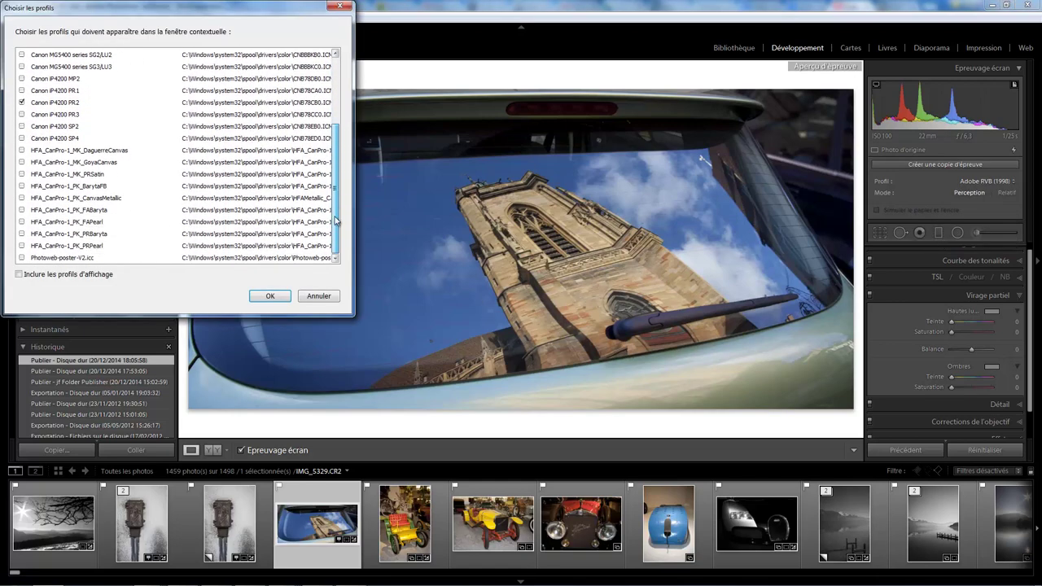
{"action": "left_click", "coordinate": [83, 200]}
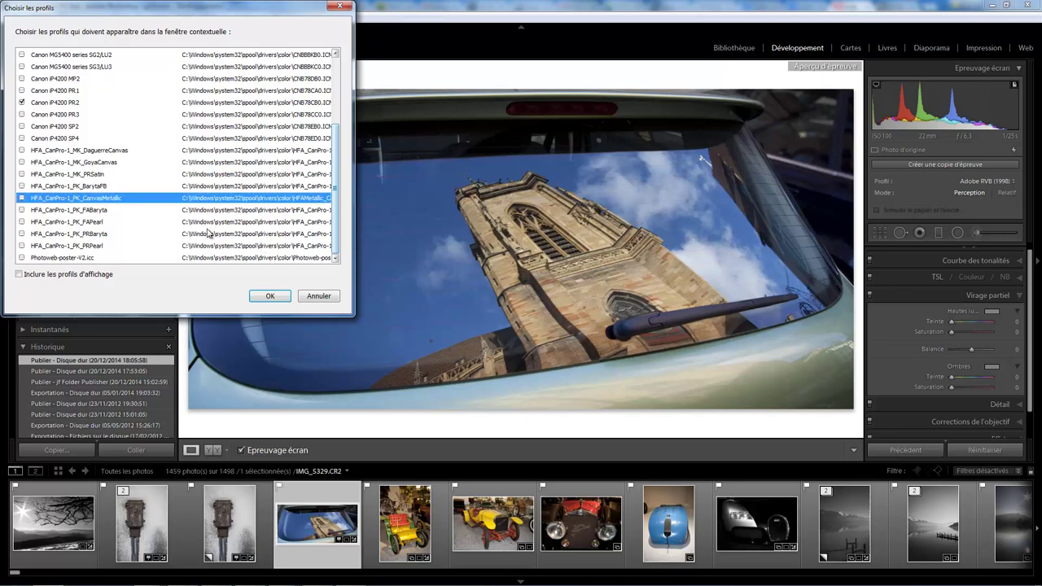
{"action": "left_click", "coordinate": [269, 297]}
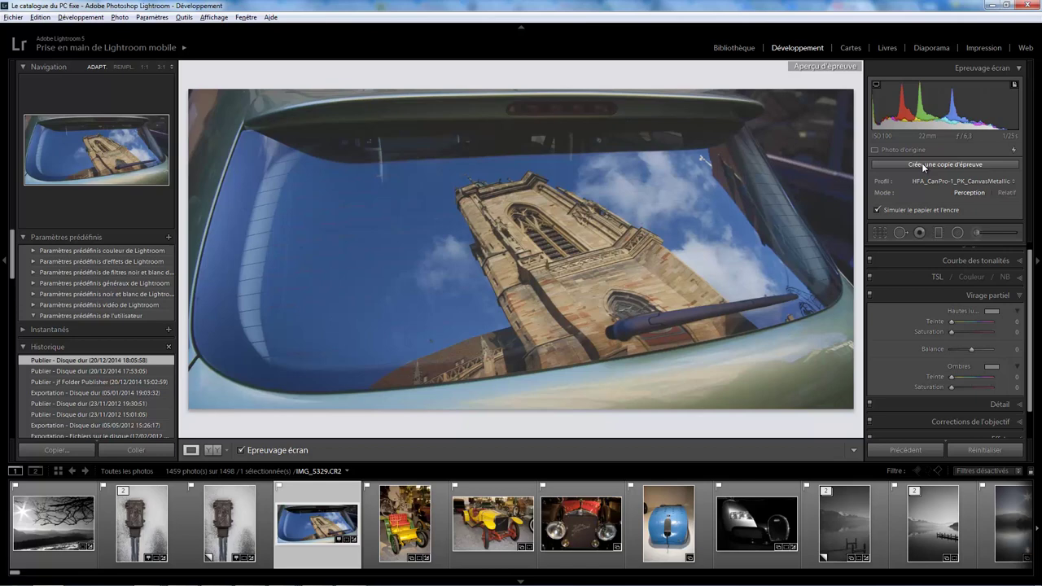
- Create a canvas-metallic proof copy of IMG_5329.CR2 from the Soft Proofing panel
{"action": "left_click", "coordinate": [922, 163]}
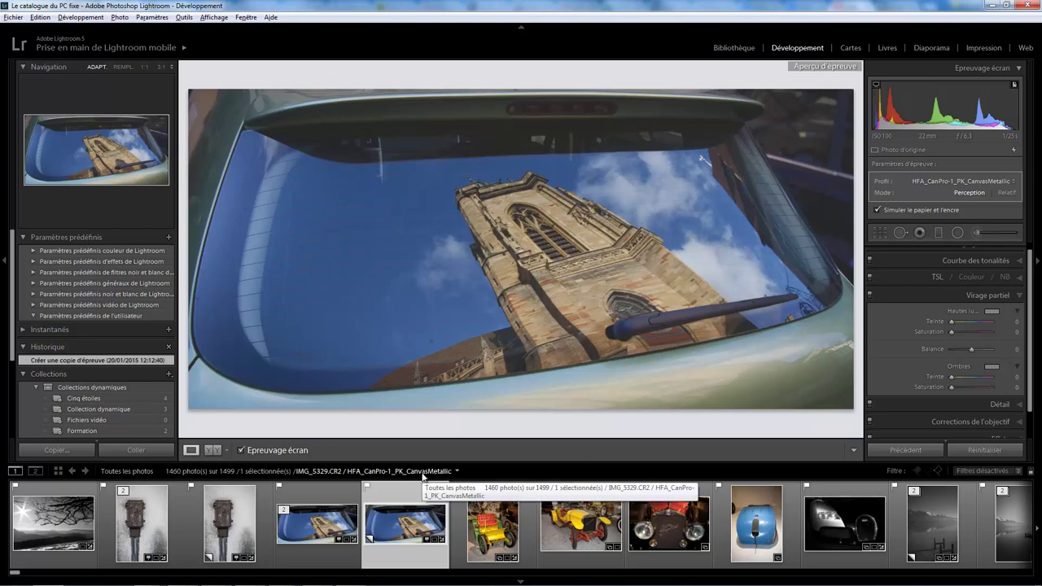
- Show the Formation smart collection in Library grid view and select its first photo
{"action": "left_click", "coordinate": [733, 47]}
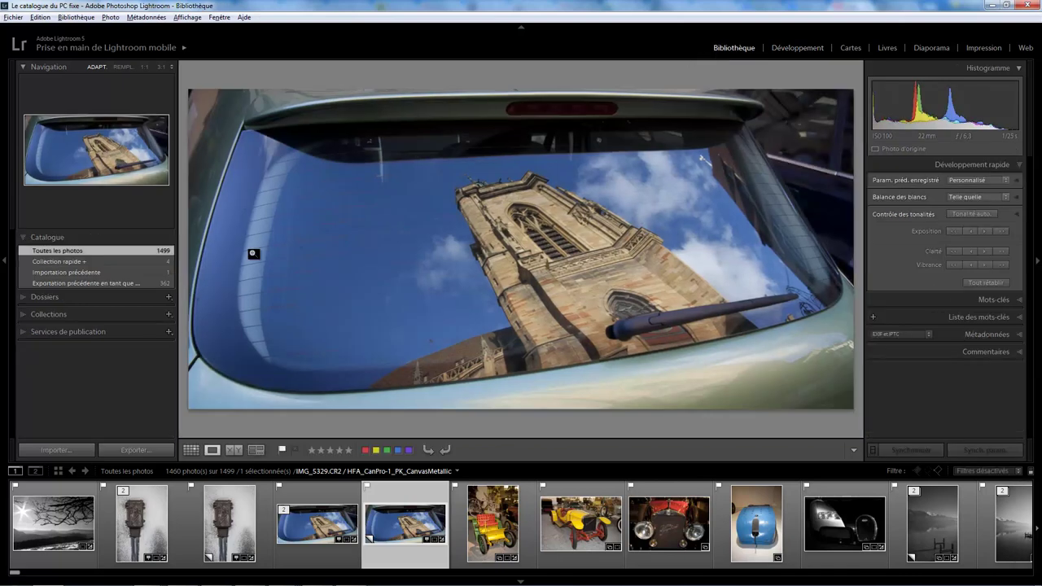
{"action": "left_click", "coordinate": [22, 315]}
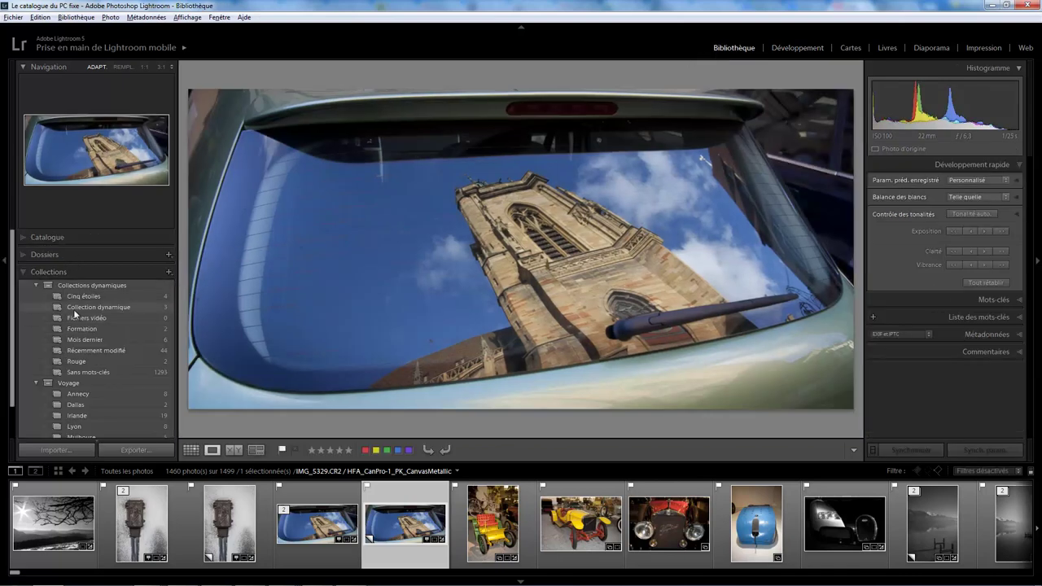
{"action": "left_click", "coordinate": [102, 330]}
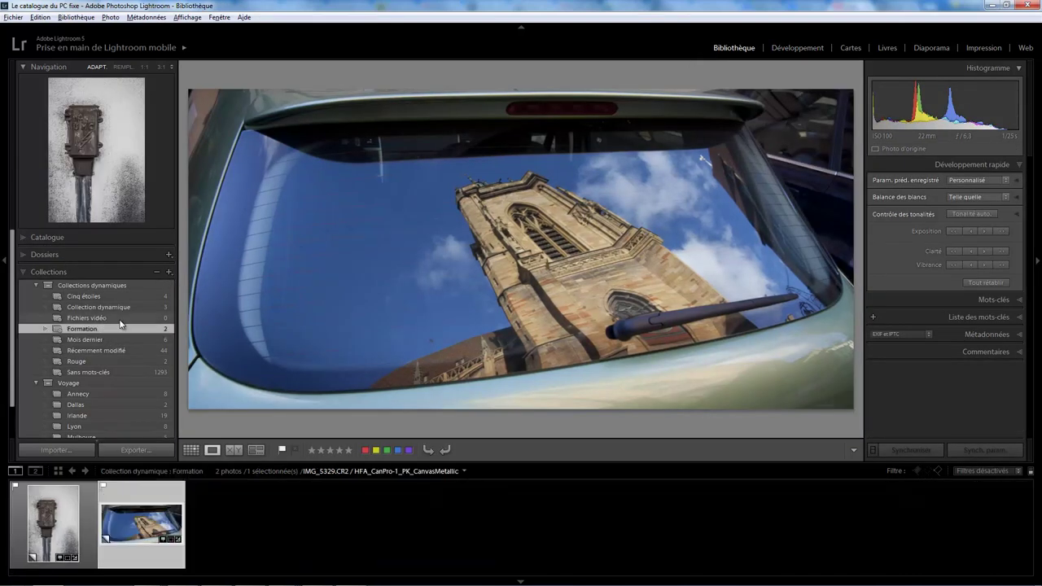
{"action": "left_click", "coordinate": [190, 450]}
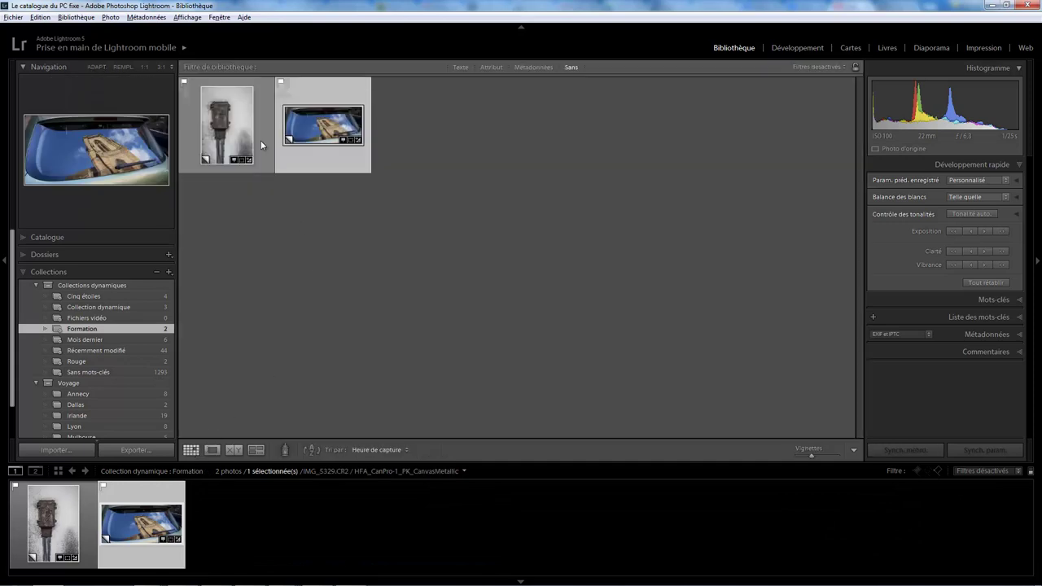
{"action": "mouse_move", "coordinate": [324, 131]}
{"action": "left_click", "coordinate": [141, 330]}
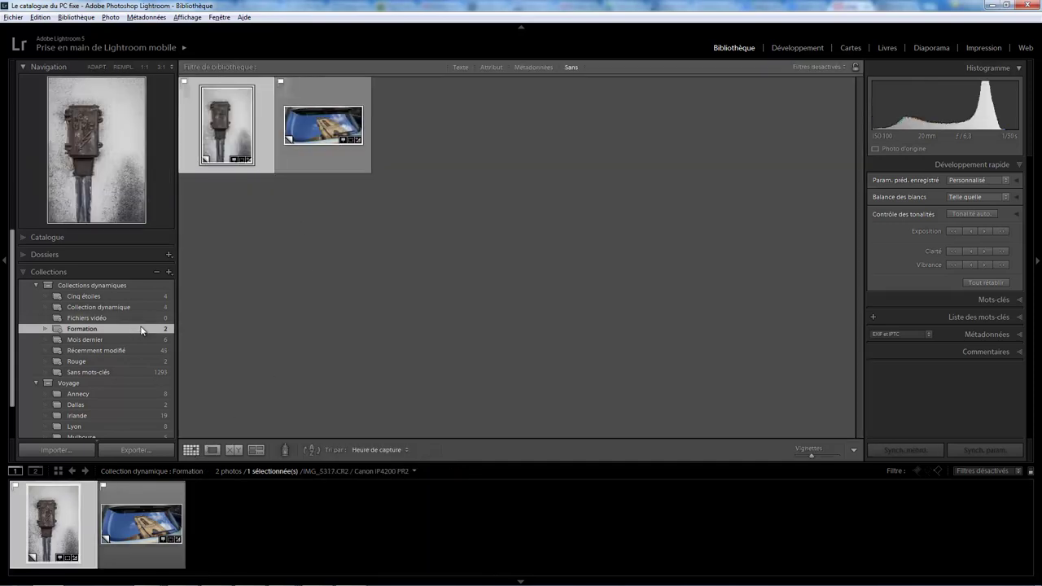